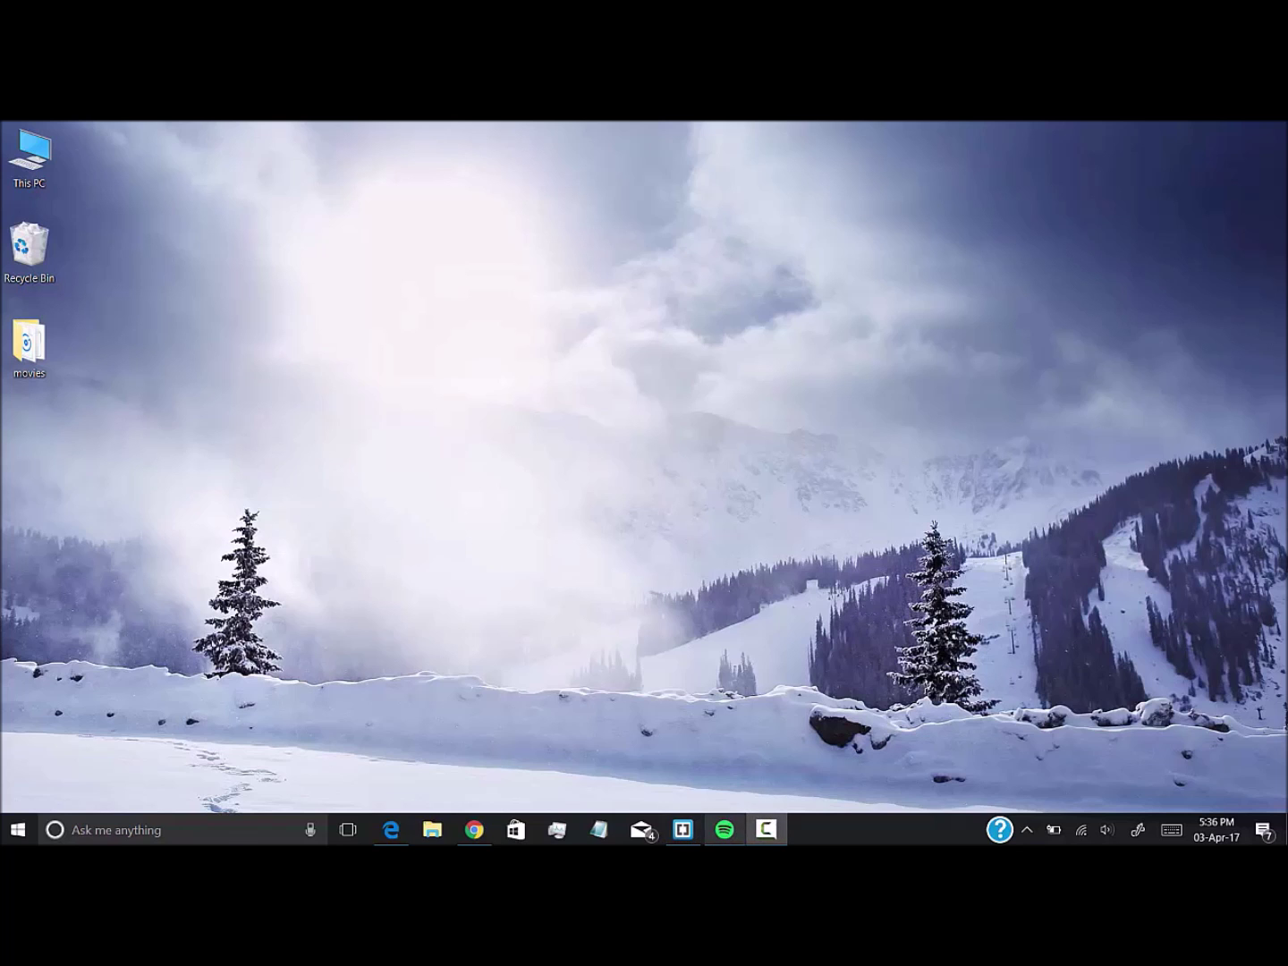
Look over the Spotify app window and the steps.txt notes, then return to the desktop
left_click(725, 829)
scroll(559, 431, "up", 2)
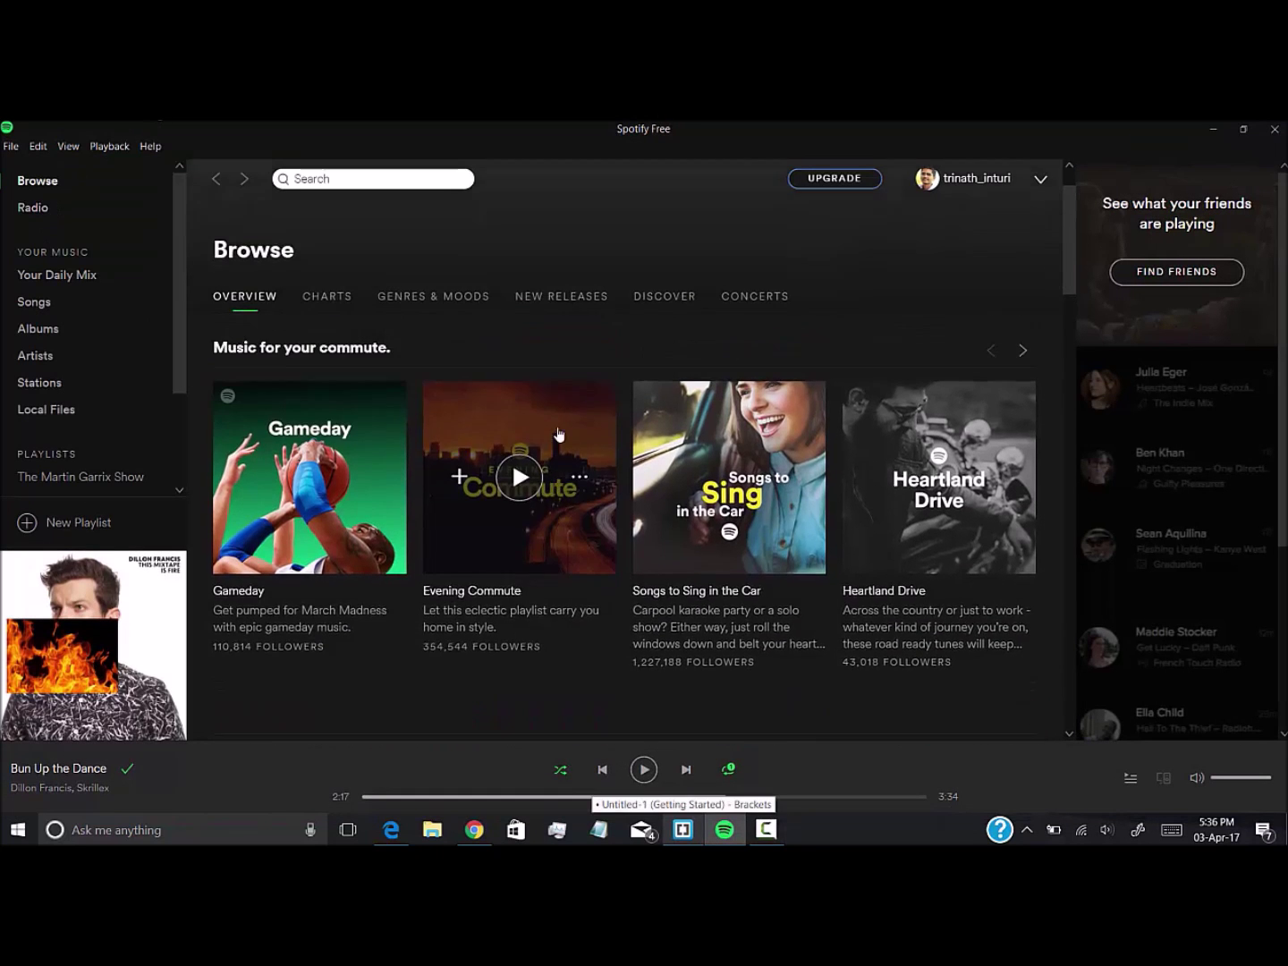
scroll(558, 430, "down", 8)
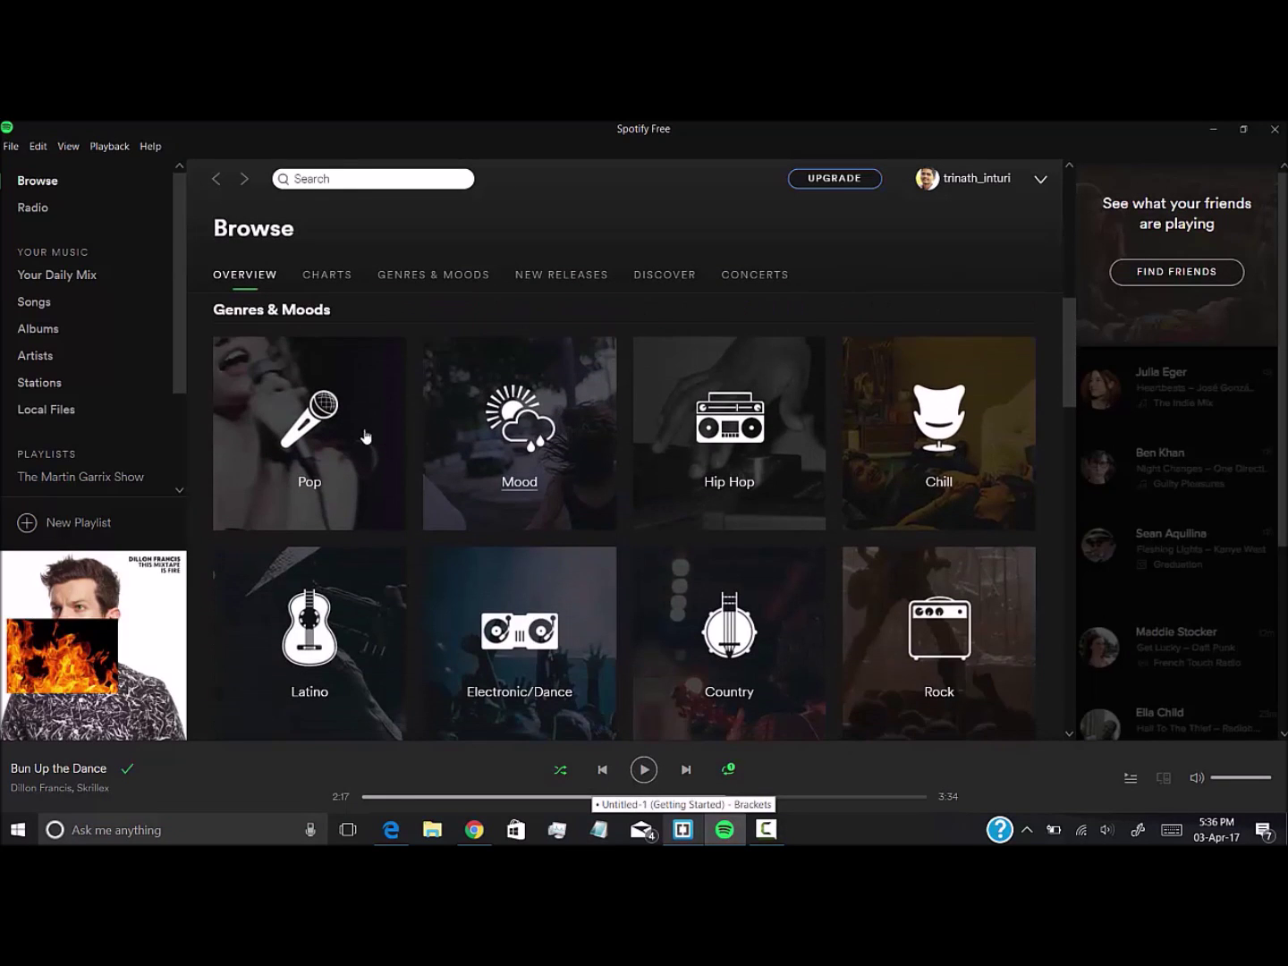
left_click(846, 186)
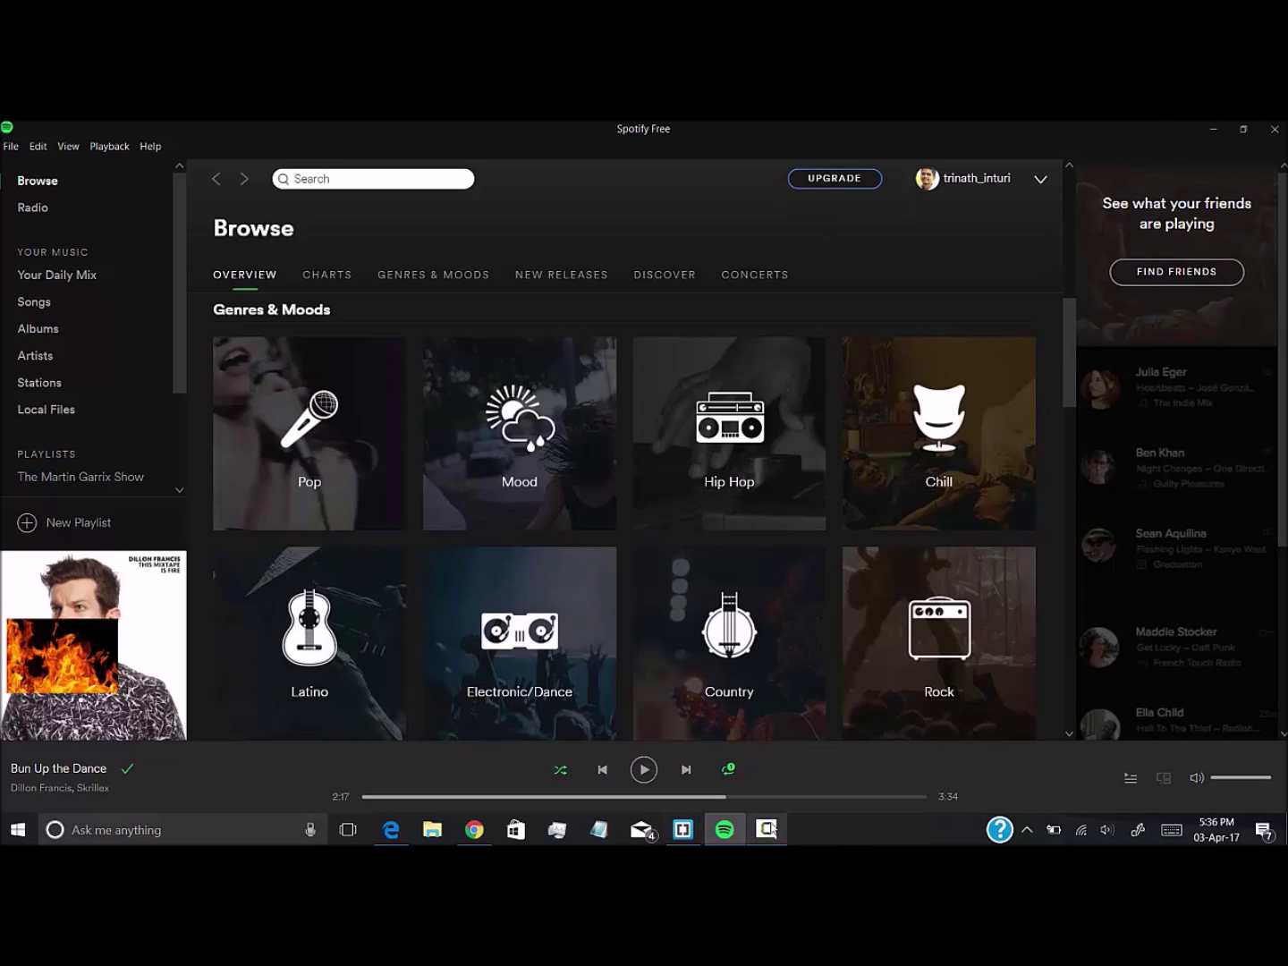
left_click(1204, 126)
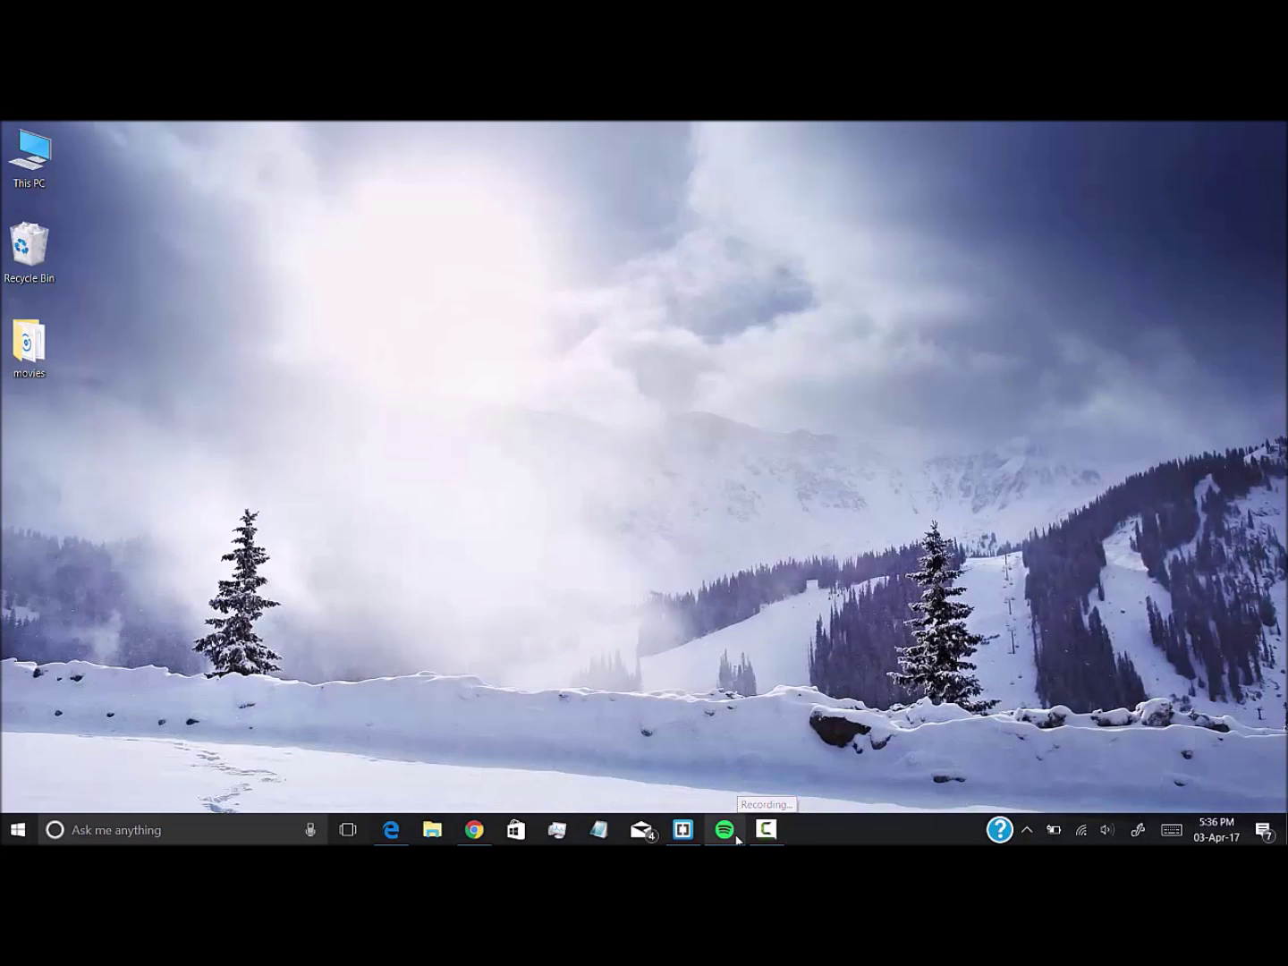
left_click(726, 829)
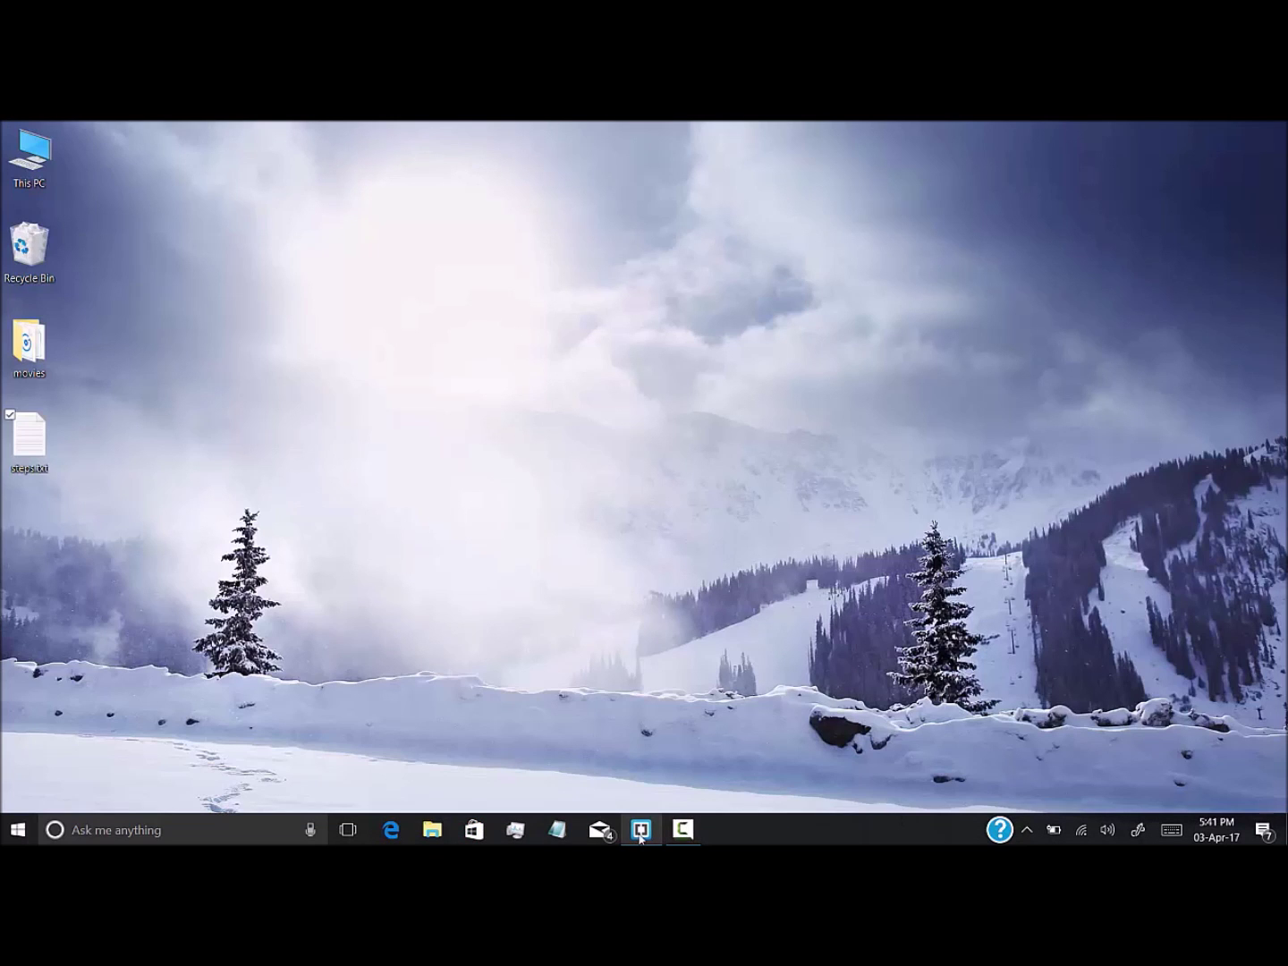
left_click(640, 831)
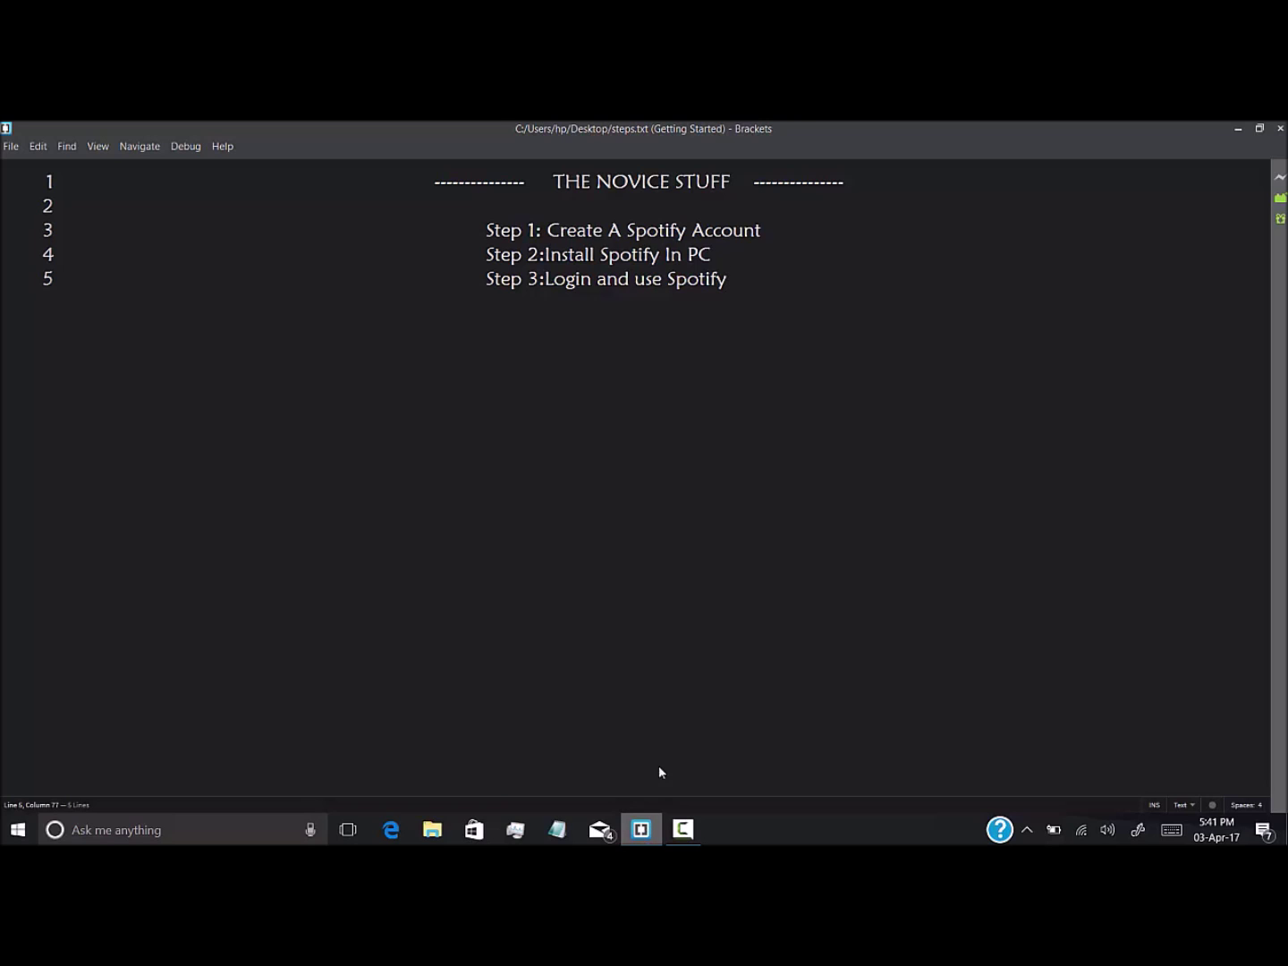
left_click(1235, 129)
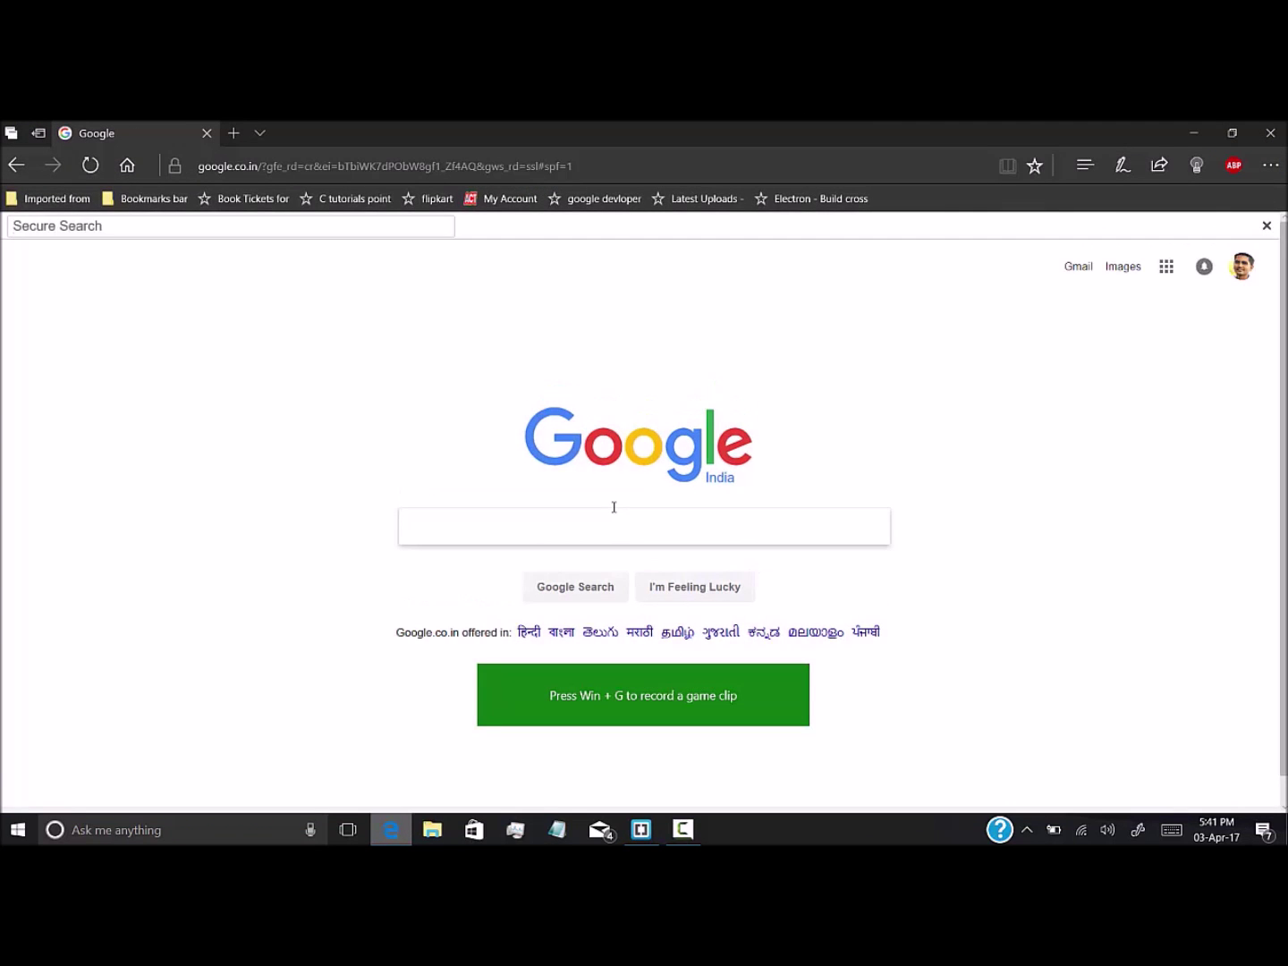
Load spotify.com in Edge and close the extra search bar across the page
type("sp")
left_click(461, 166)
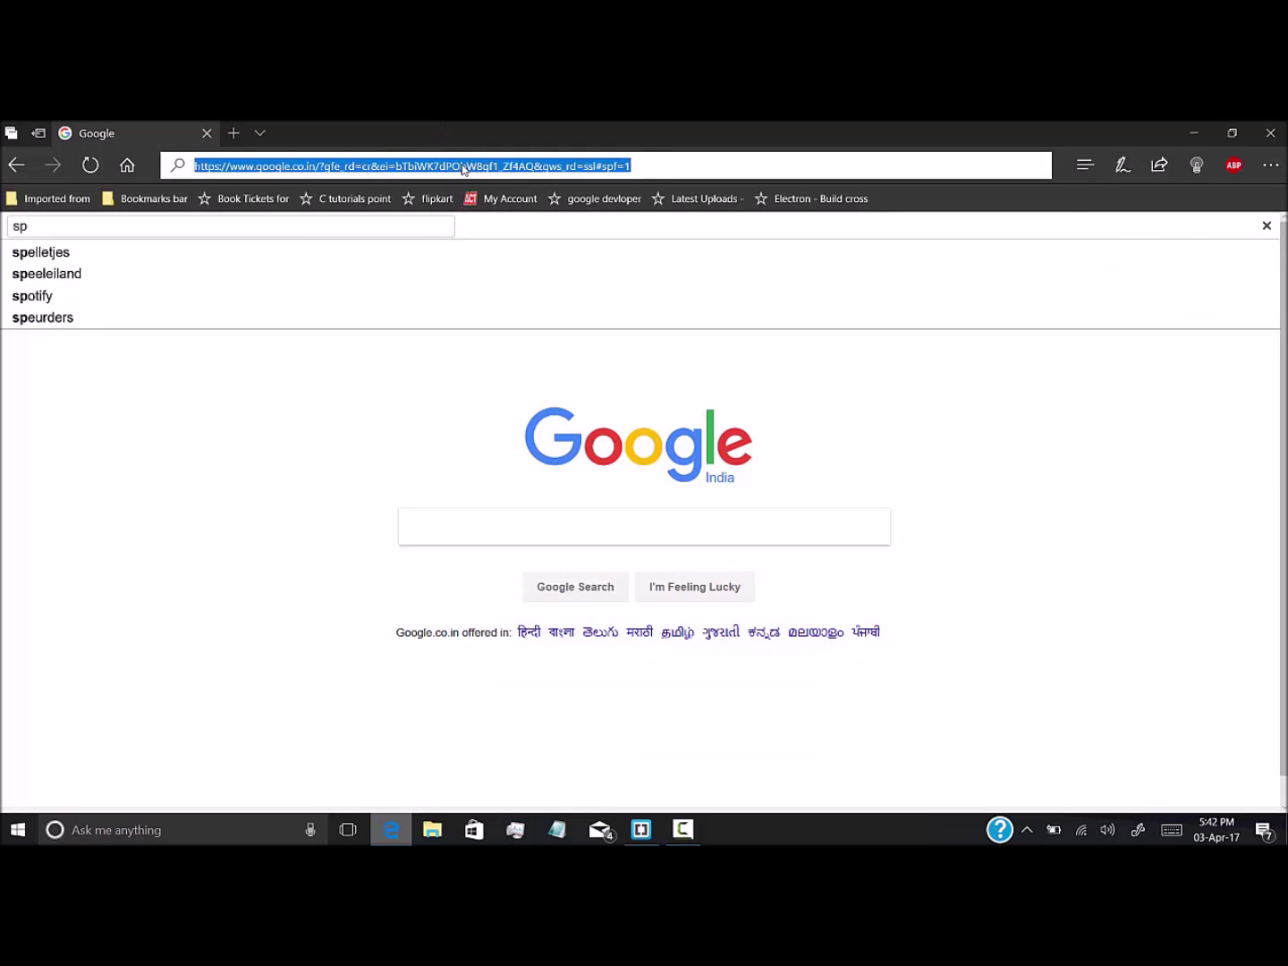
type("spotify.com/")
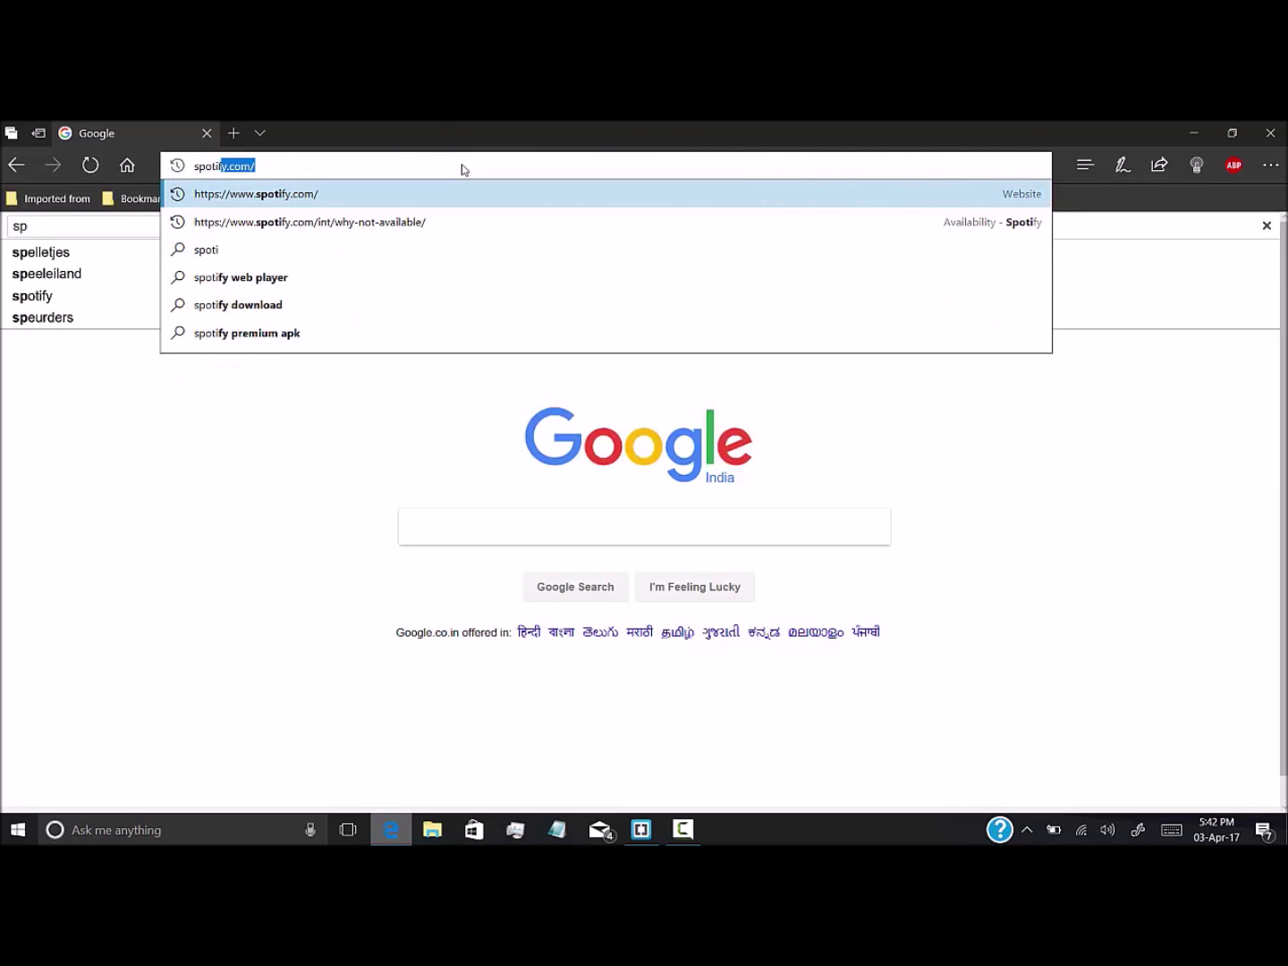
key("Return")
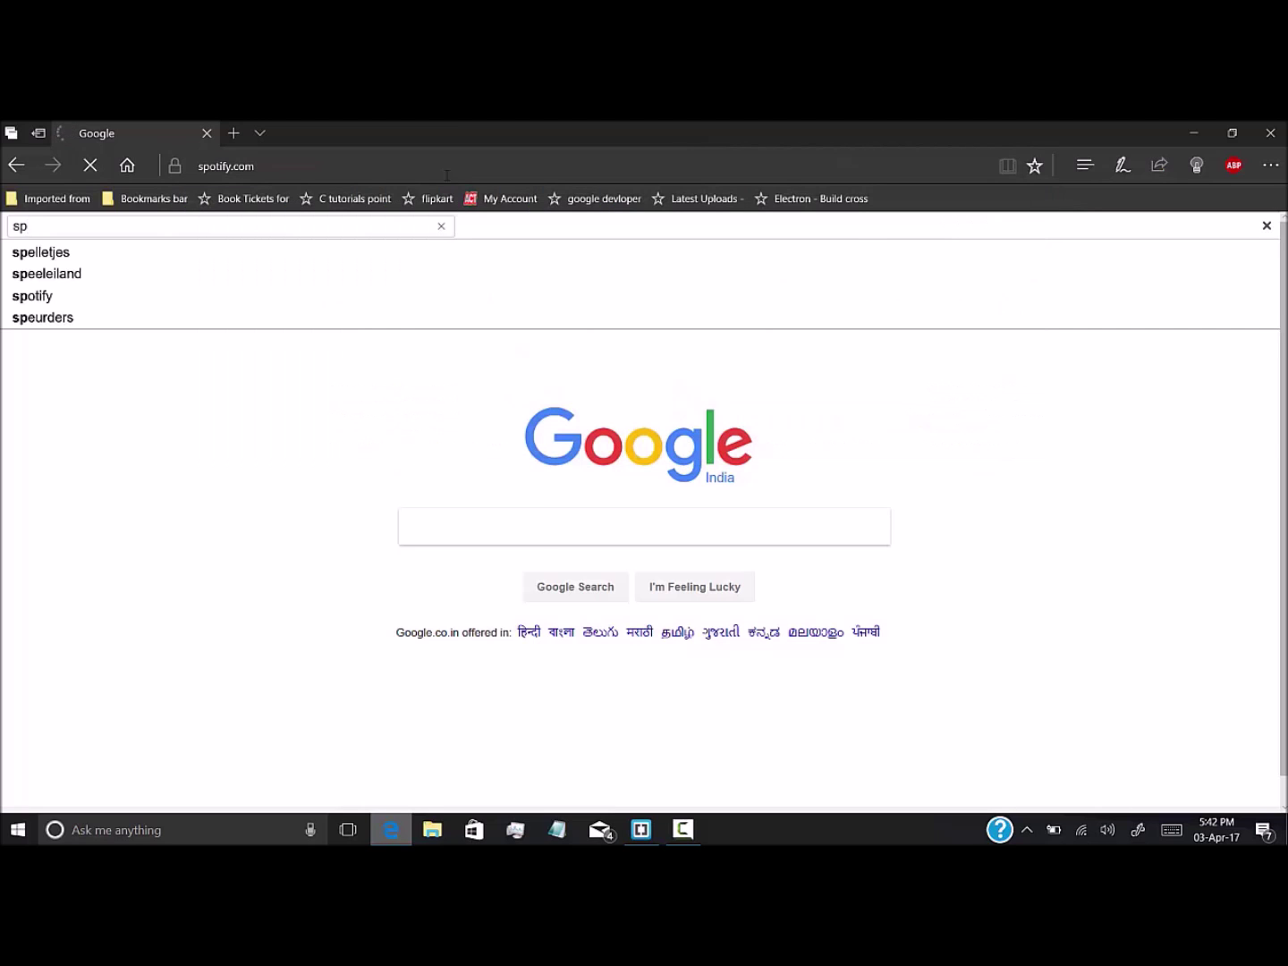
left_click(1266, 225)
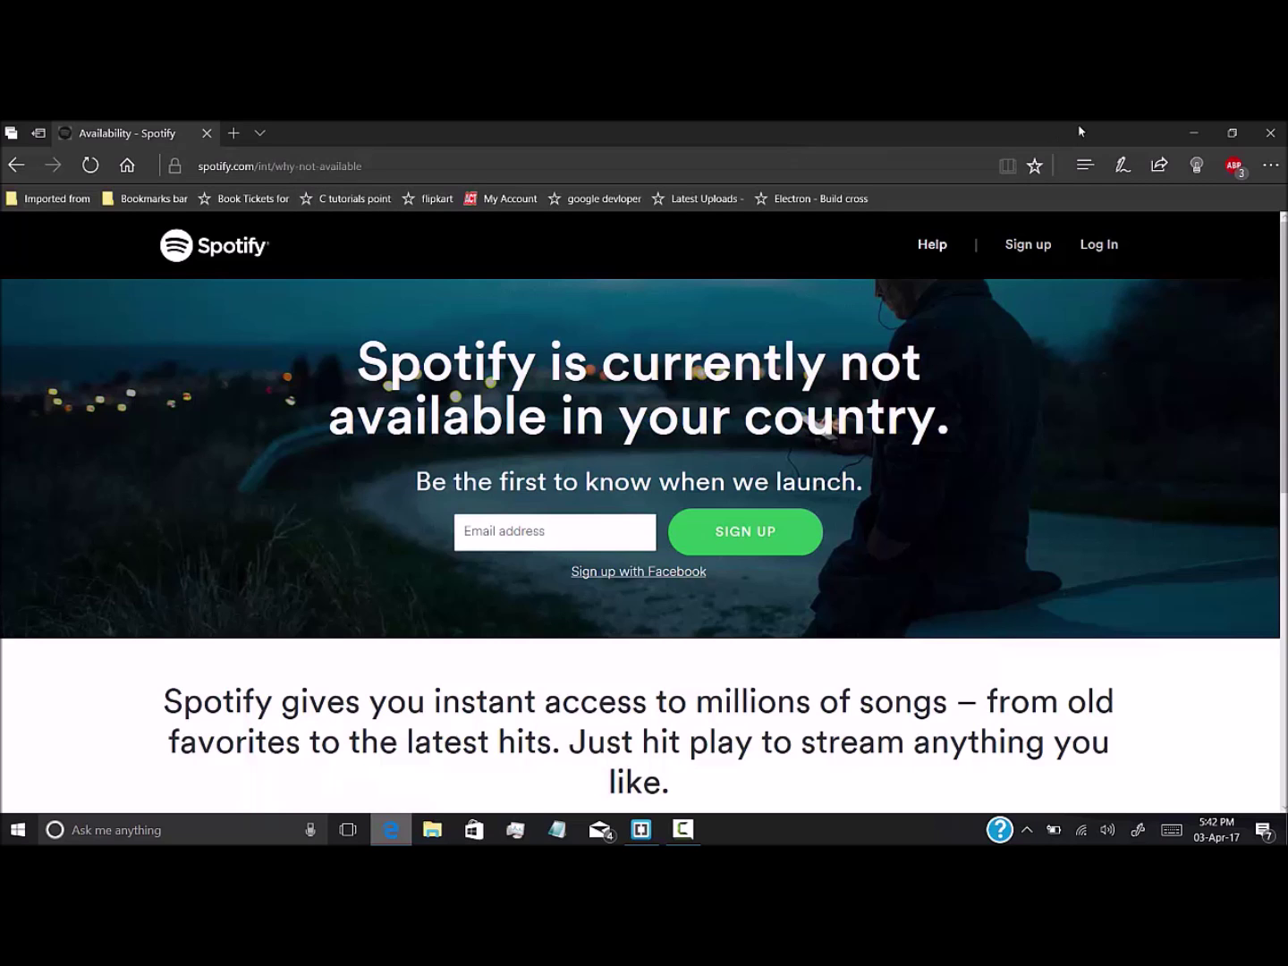
Hide Edge and start UC Browser from the Start menu's browsers folder
left_click(1196, 136)
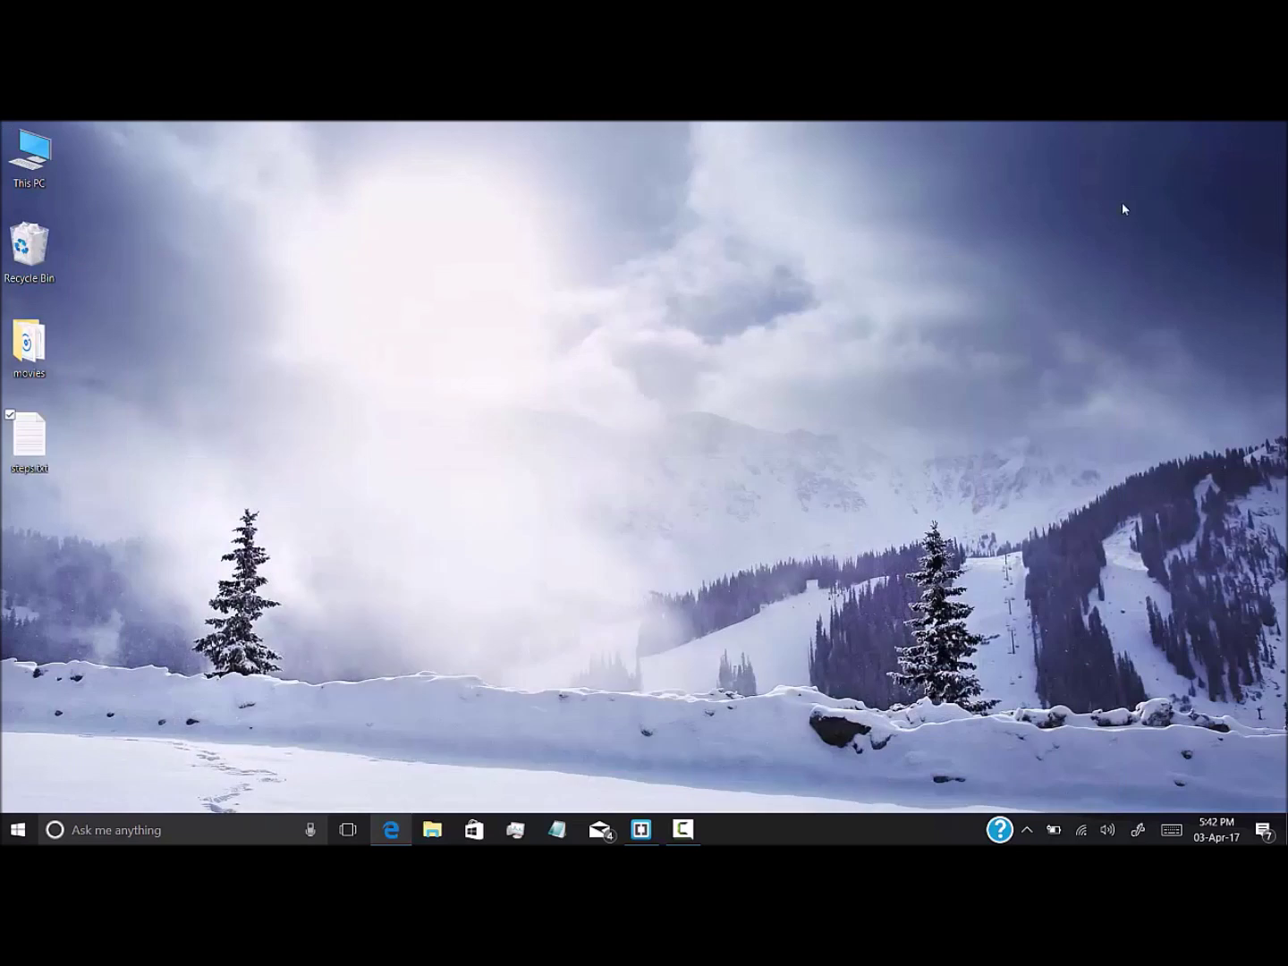
key("super")
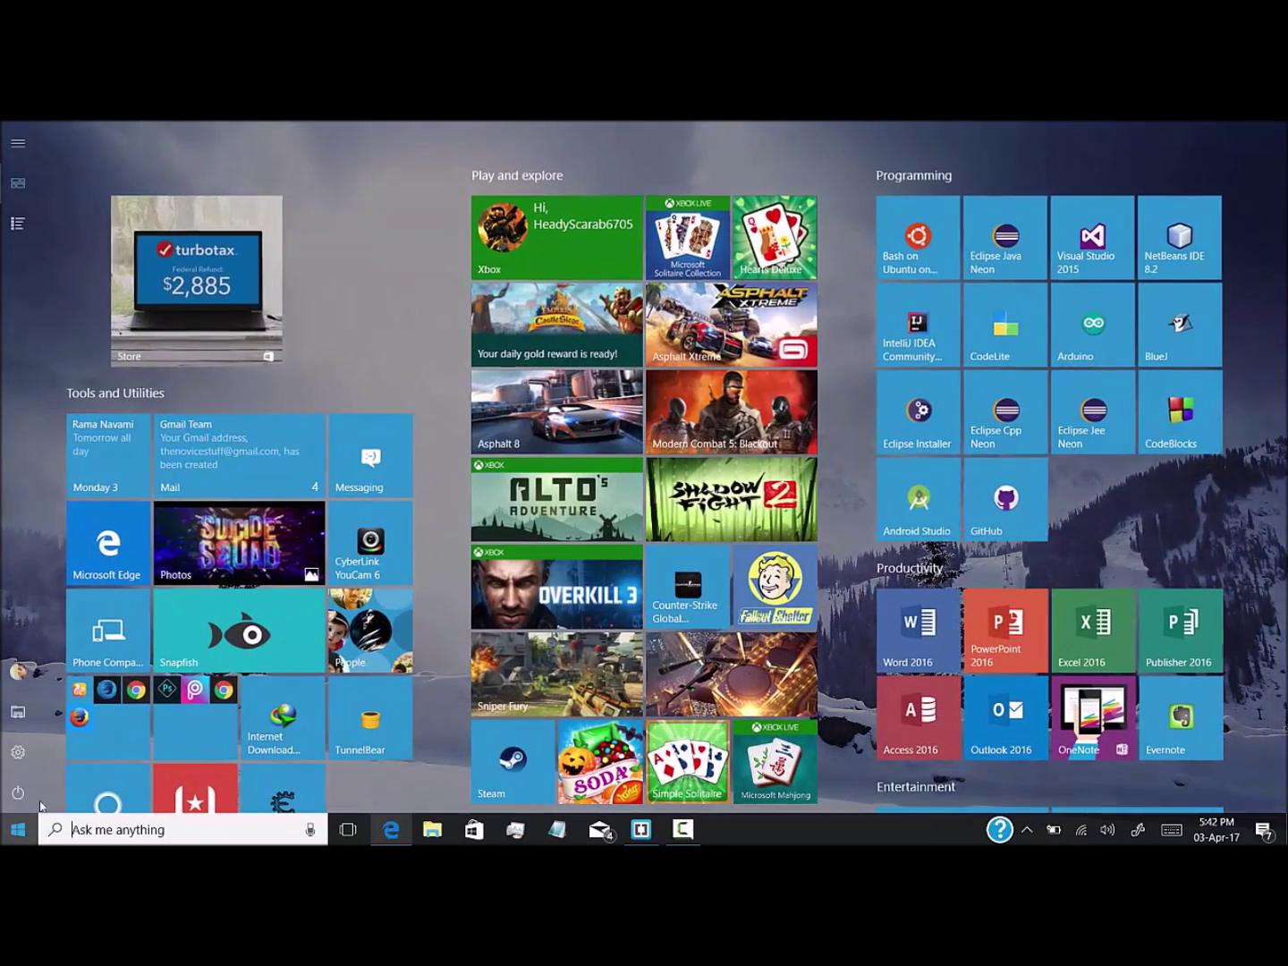
left_click(85, 723)
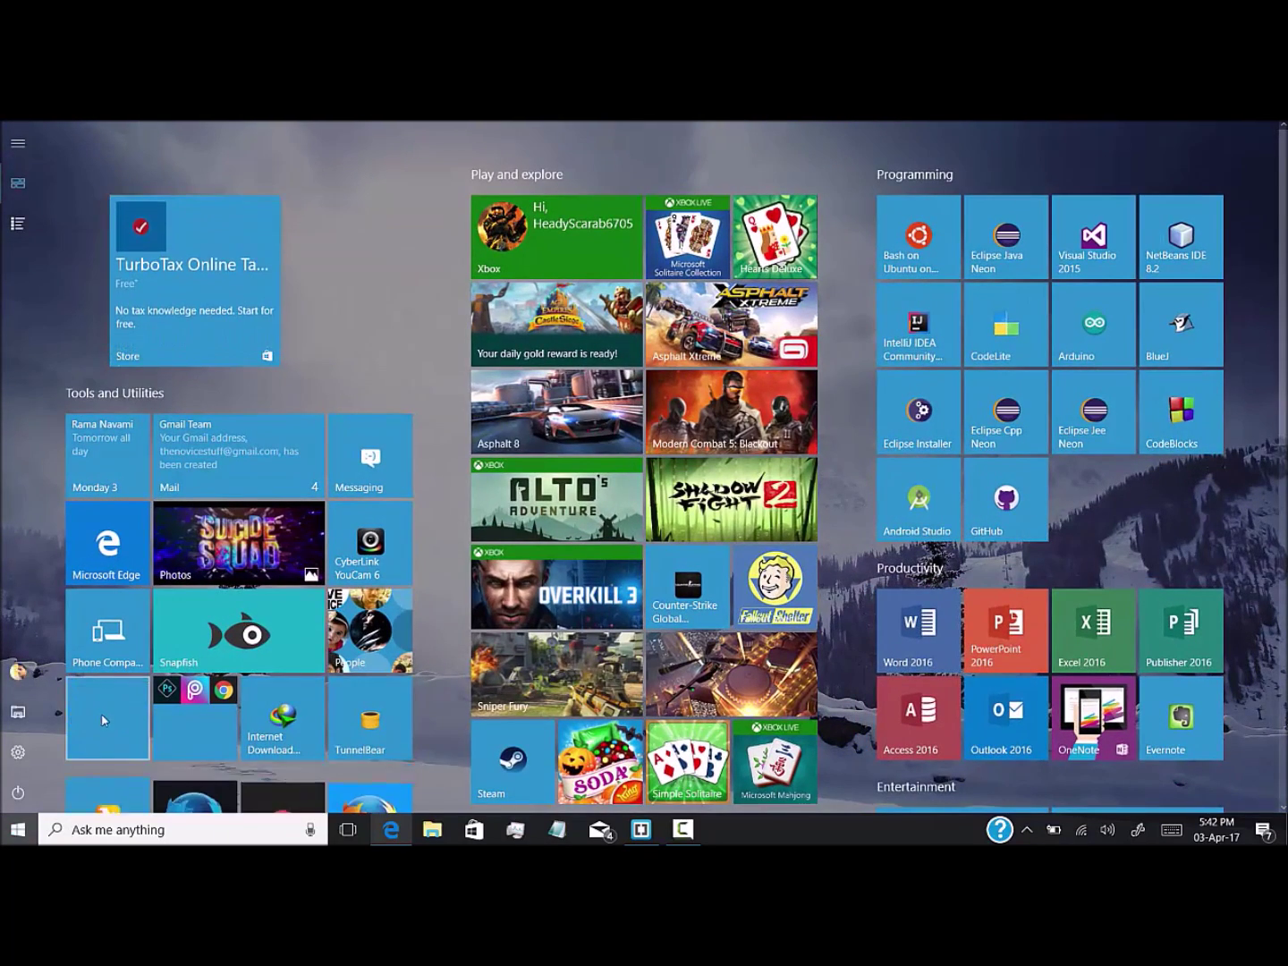
scroll(362, 726, "down", 3)
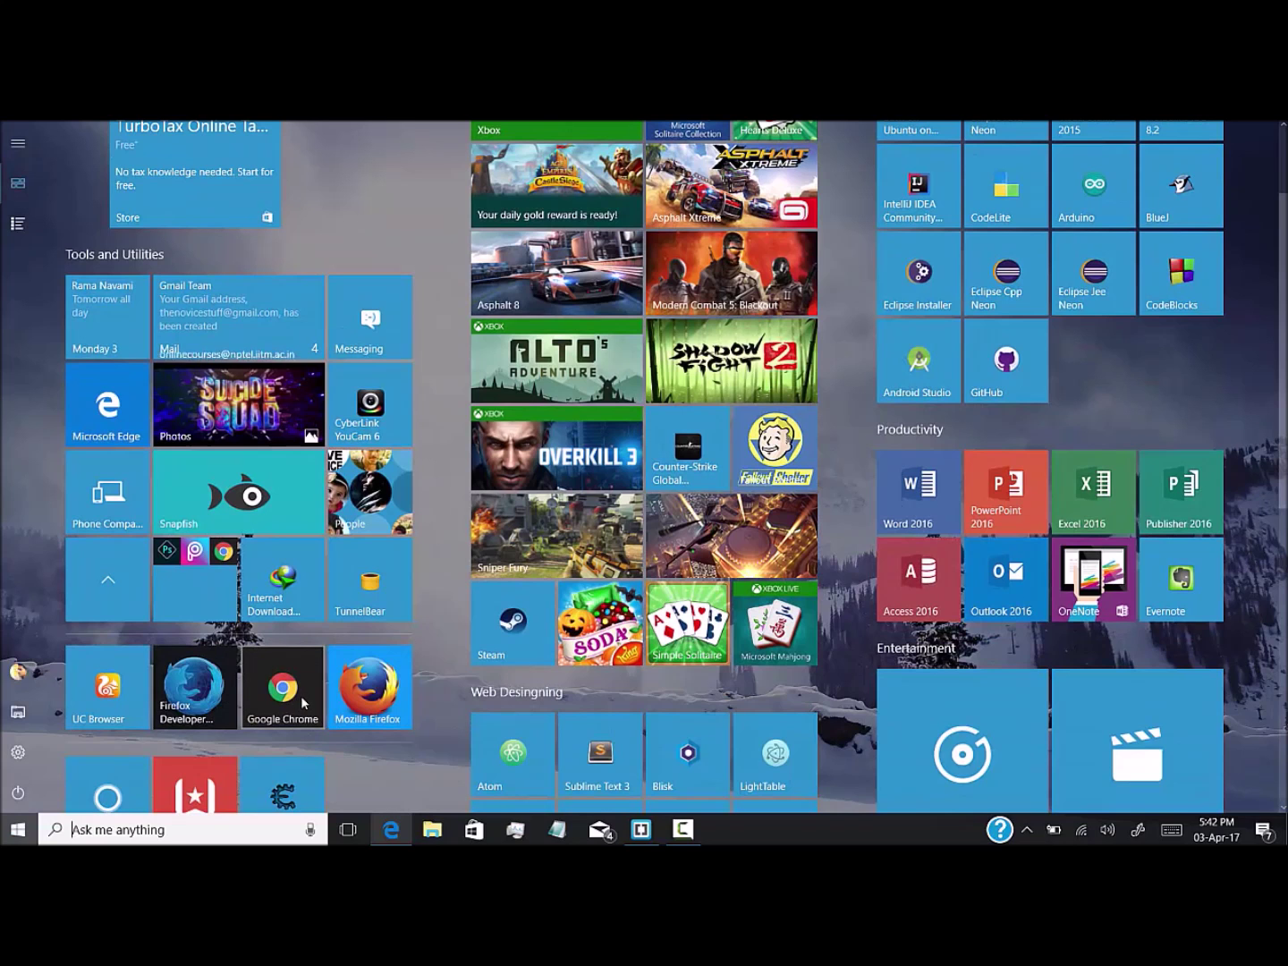
left_click(114, 684)
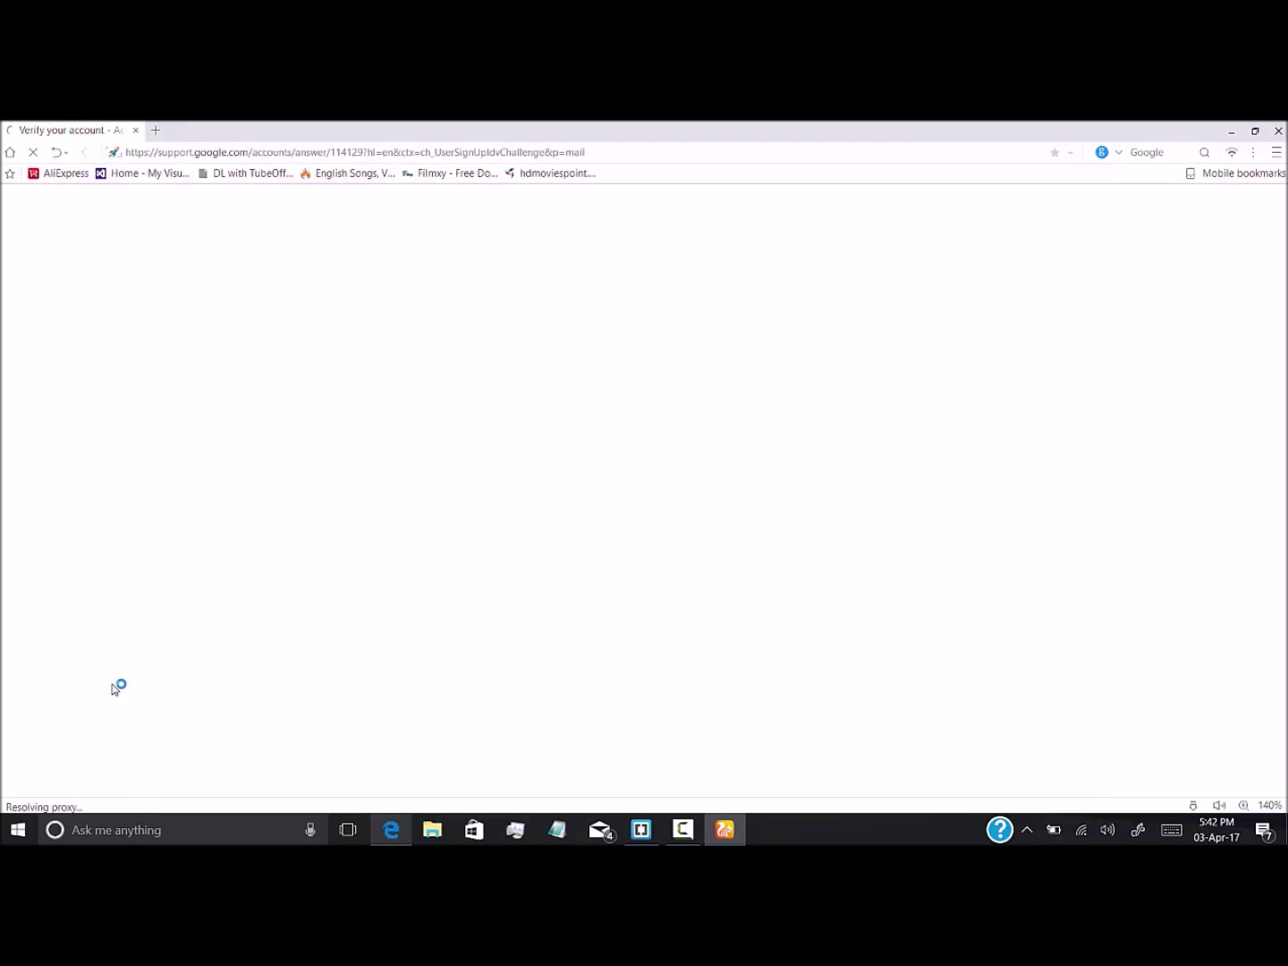
Close the loading tab, search for 'chrome extension', and open the Chrome Web Store Extensions result
left_click(135, 130)
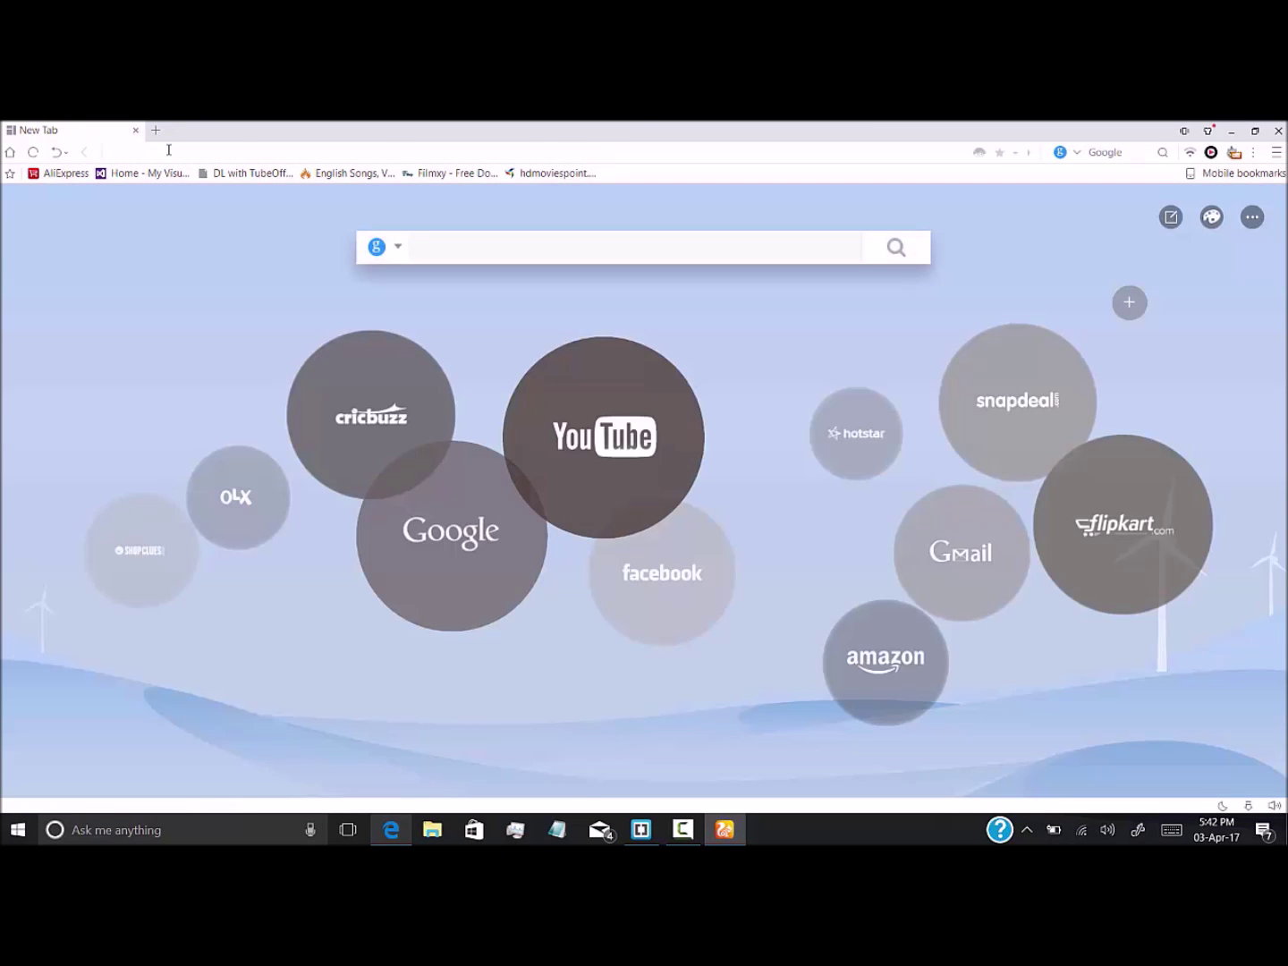
type("chrome")
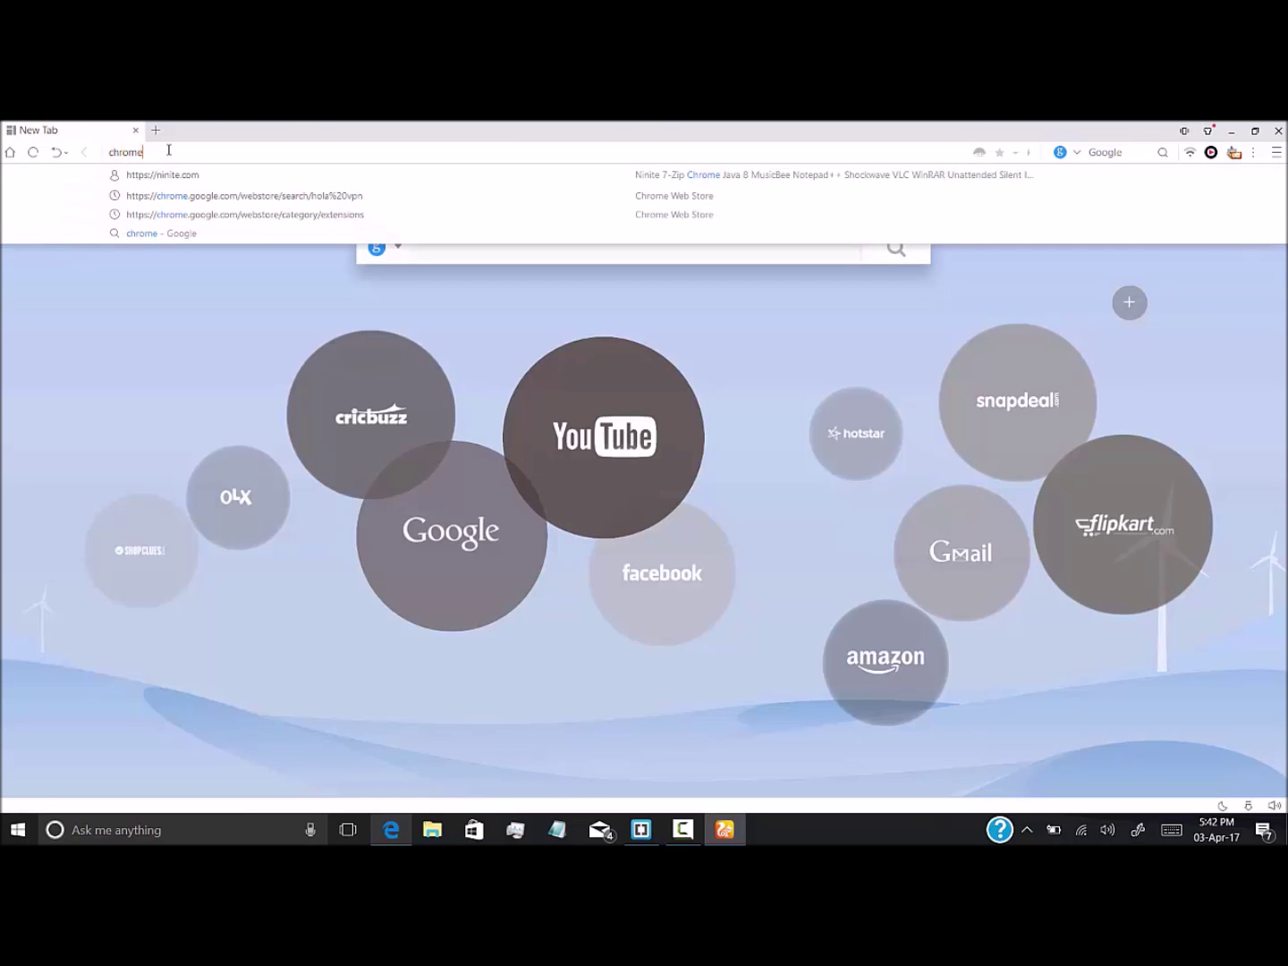
type(" extr")
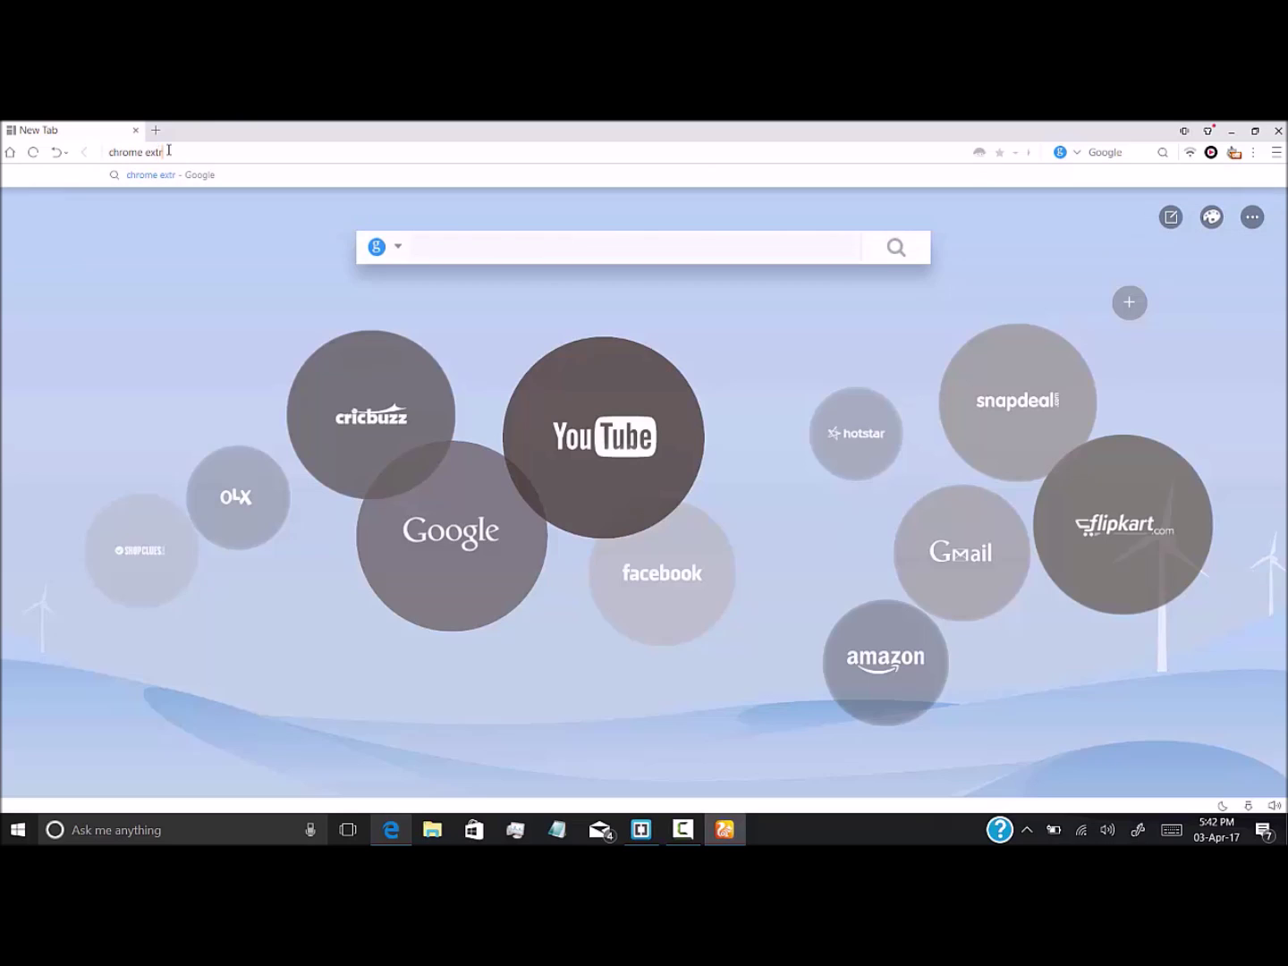
type("ension")
key("Return")
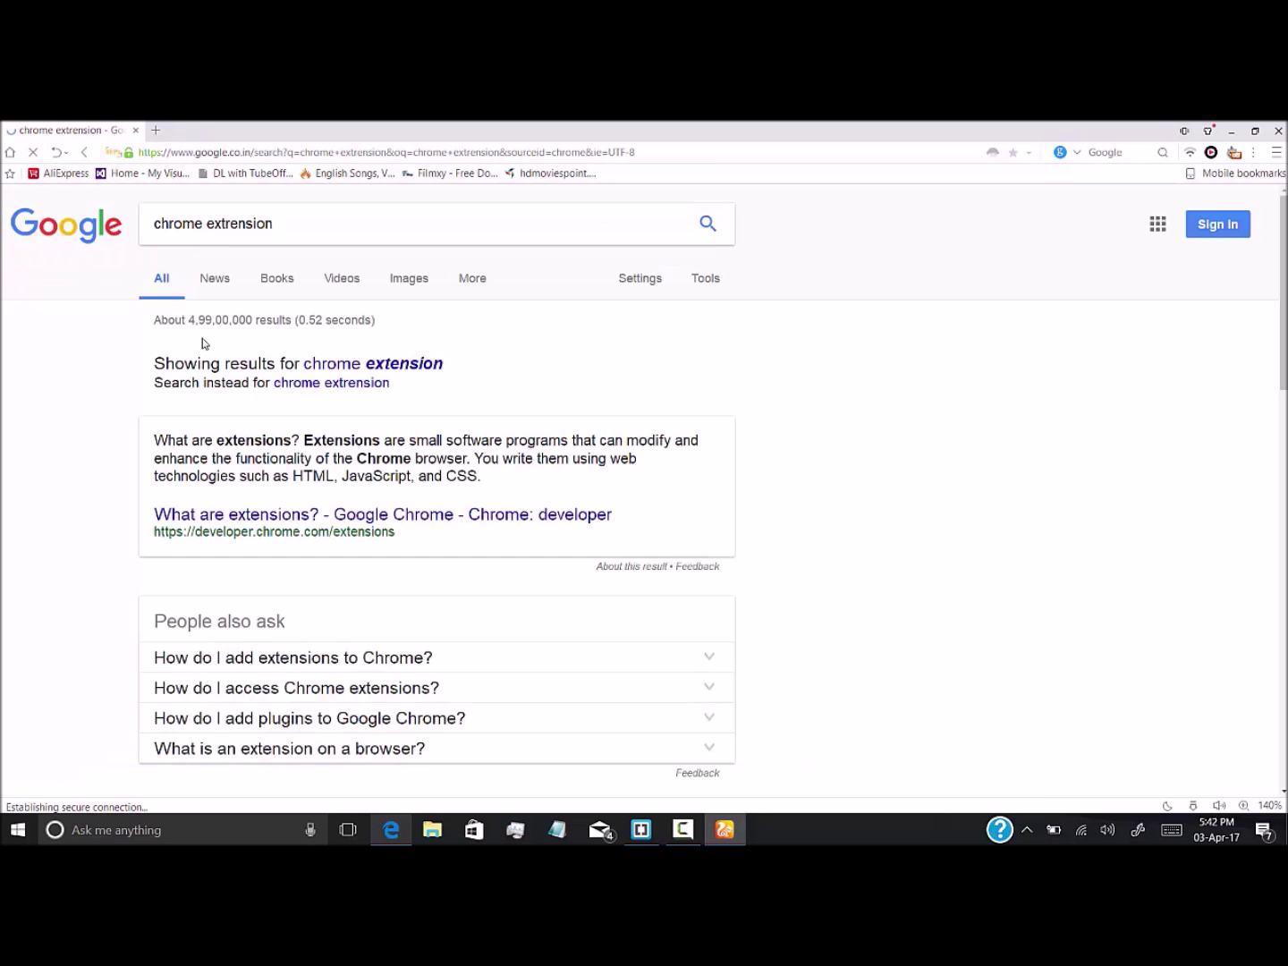
left_click(425, 364)
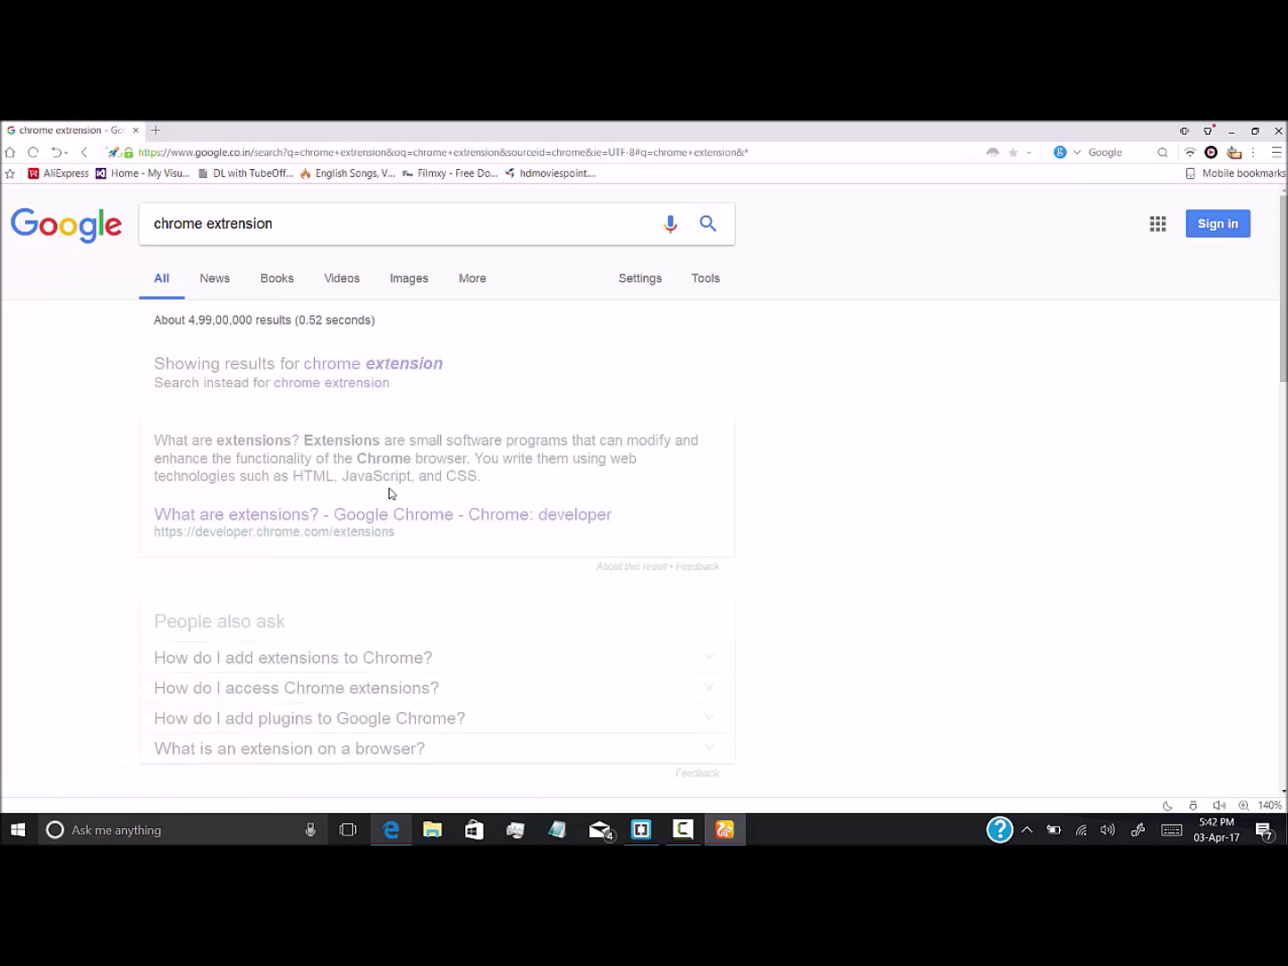
scroll(383, 501, "down", 3)
left_click(387, 568)
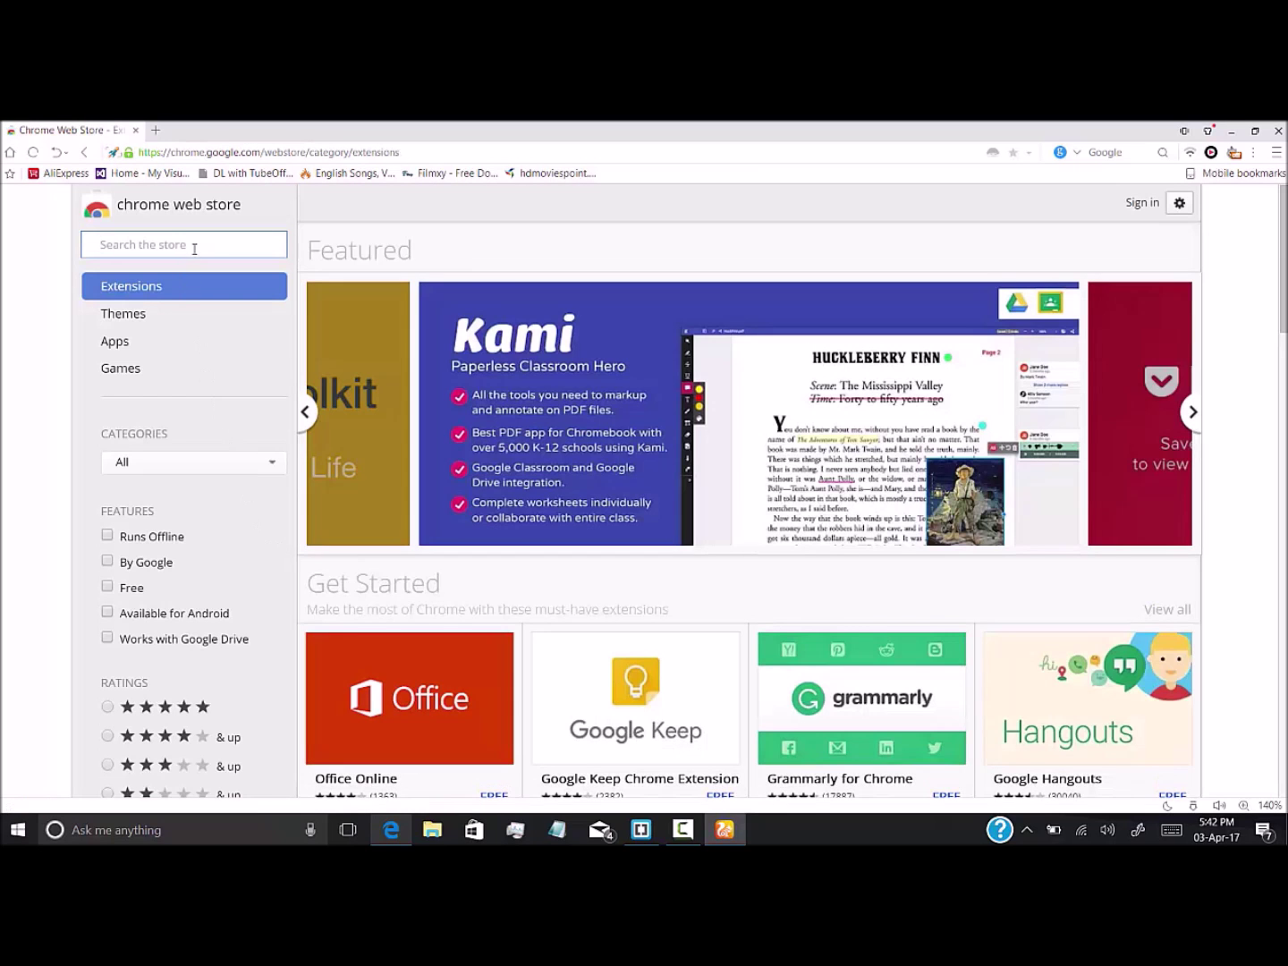
Search the store for 'hola' and switch Hola VPN on from its toolbar panel
type("hola vpn")
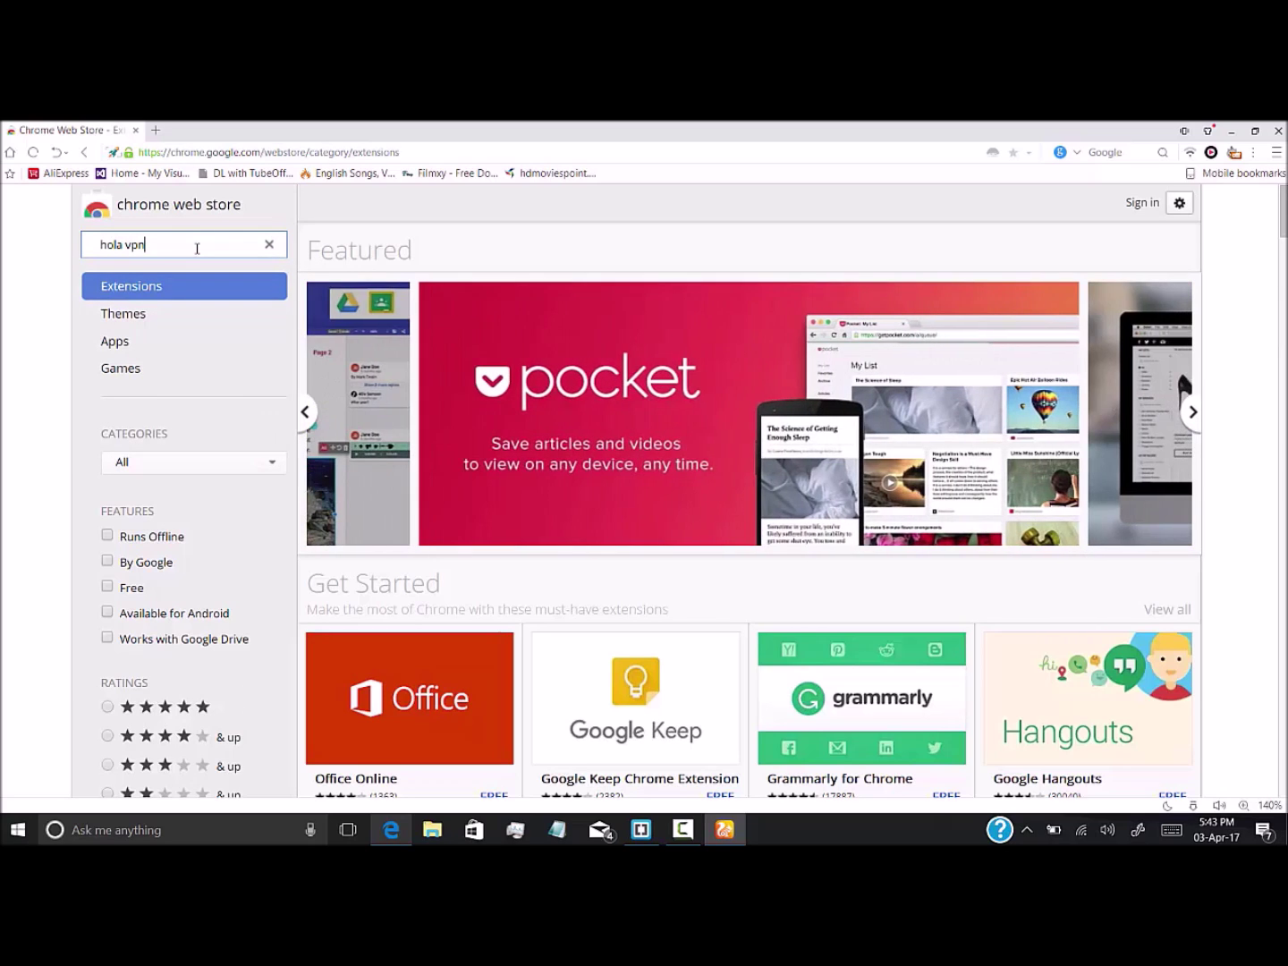
key("Return")
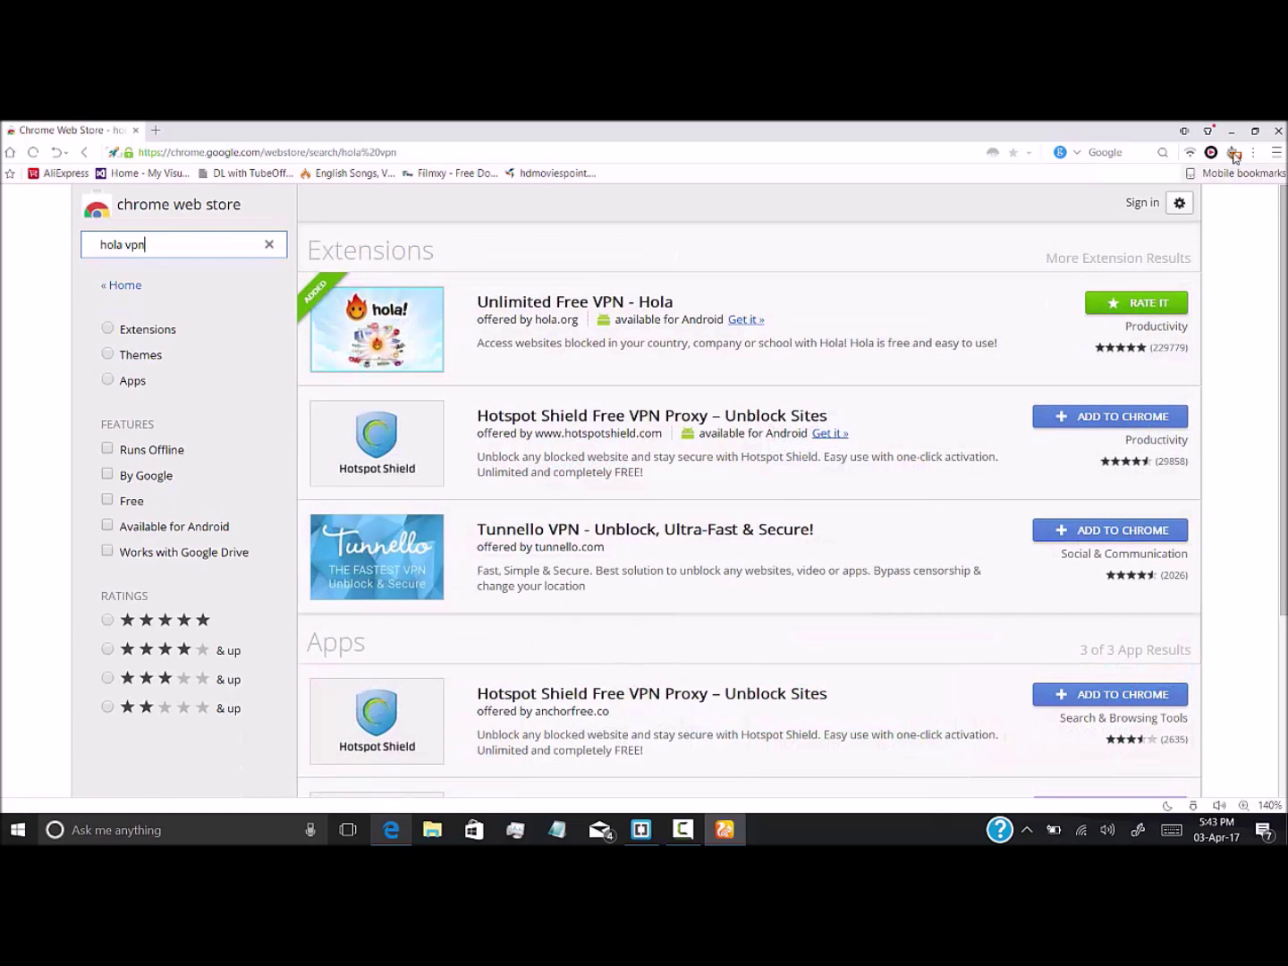
left_click(1234, 154)
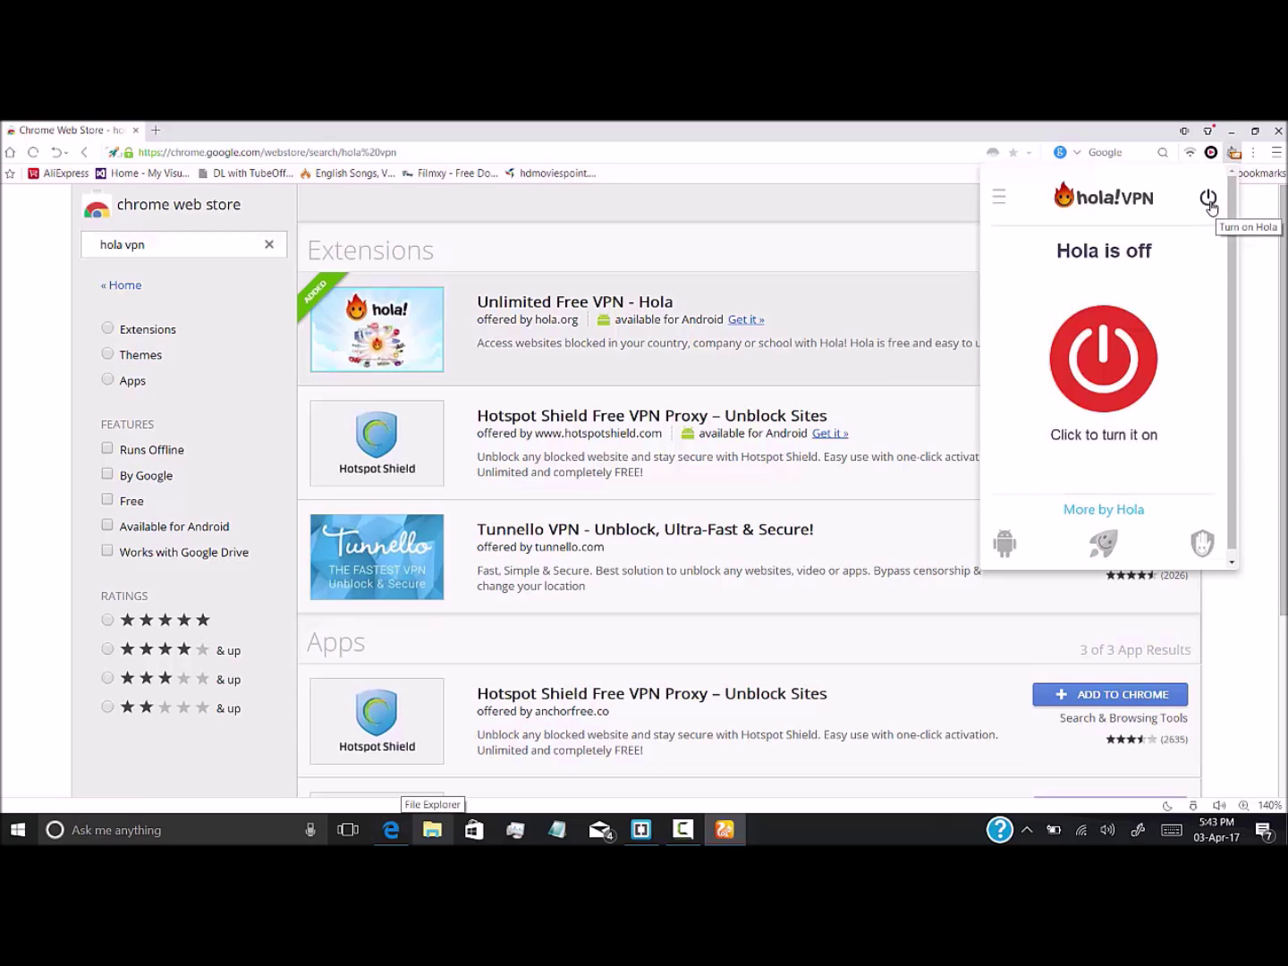
left_click(1209, 200)
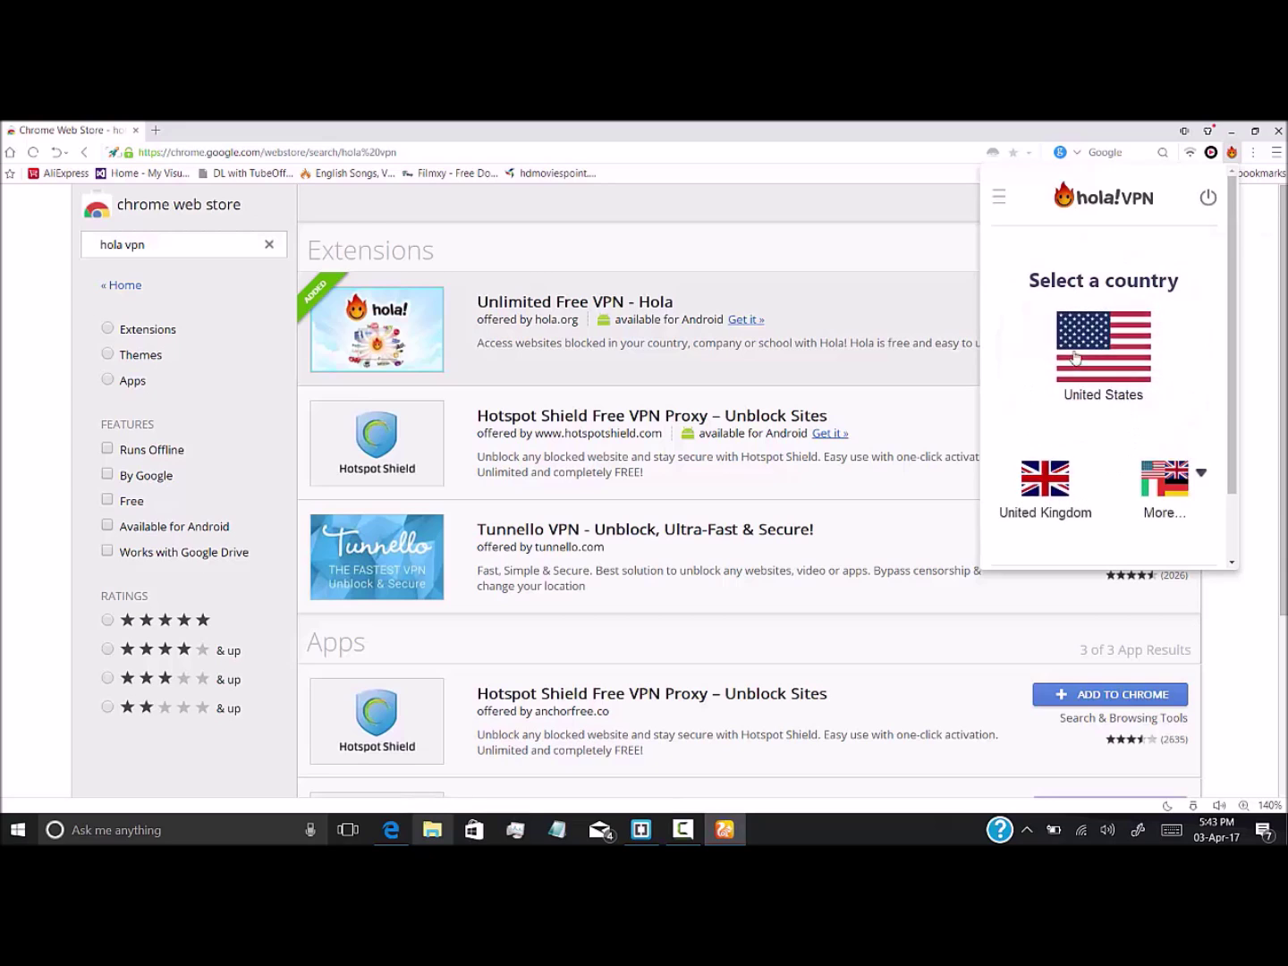
Browse Hola's searchable list of all countries, then dismiss the panel
scroll(1083, 465, "down", 2)
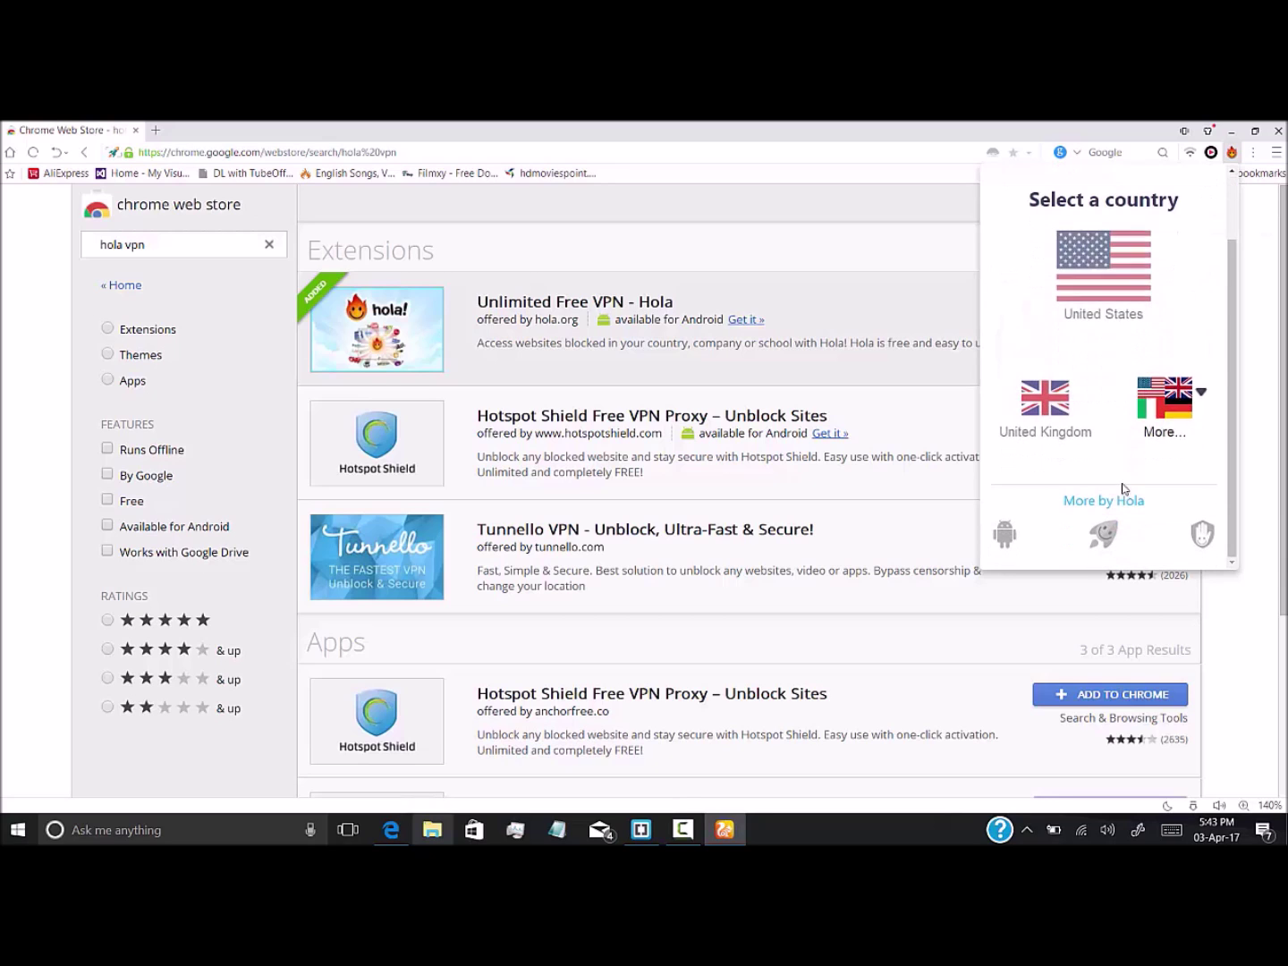
left_click(1202, 398)
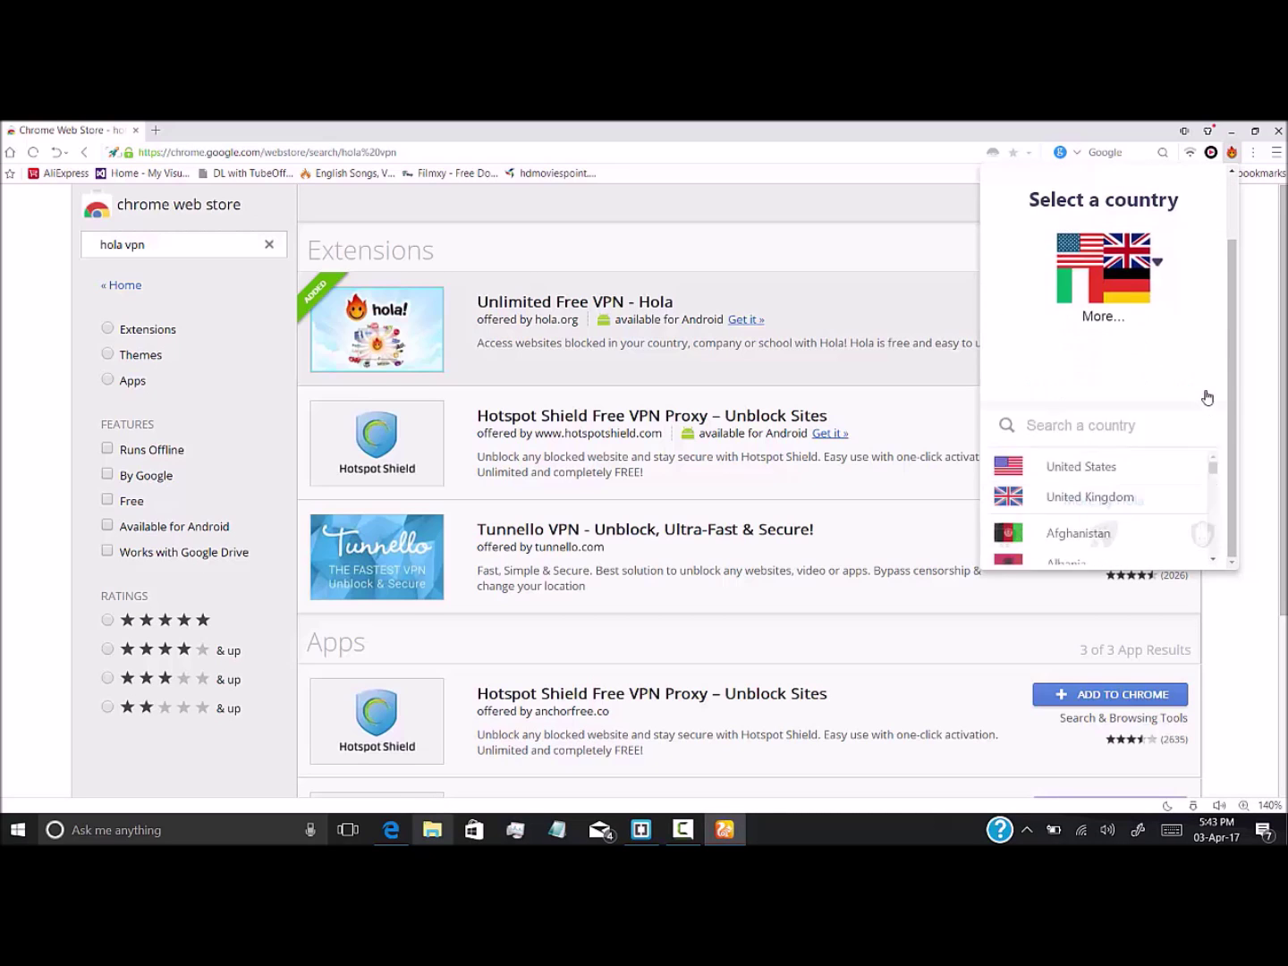
scroll(1126, 408, "down", 6)
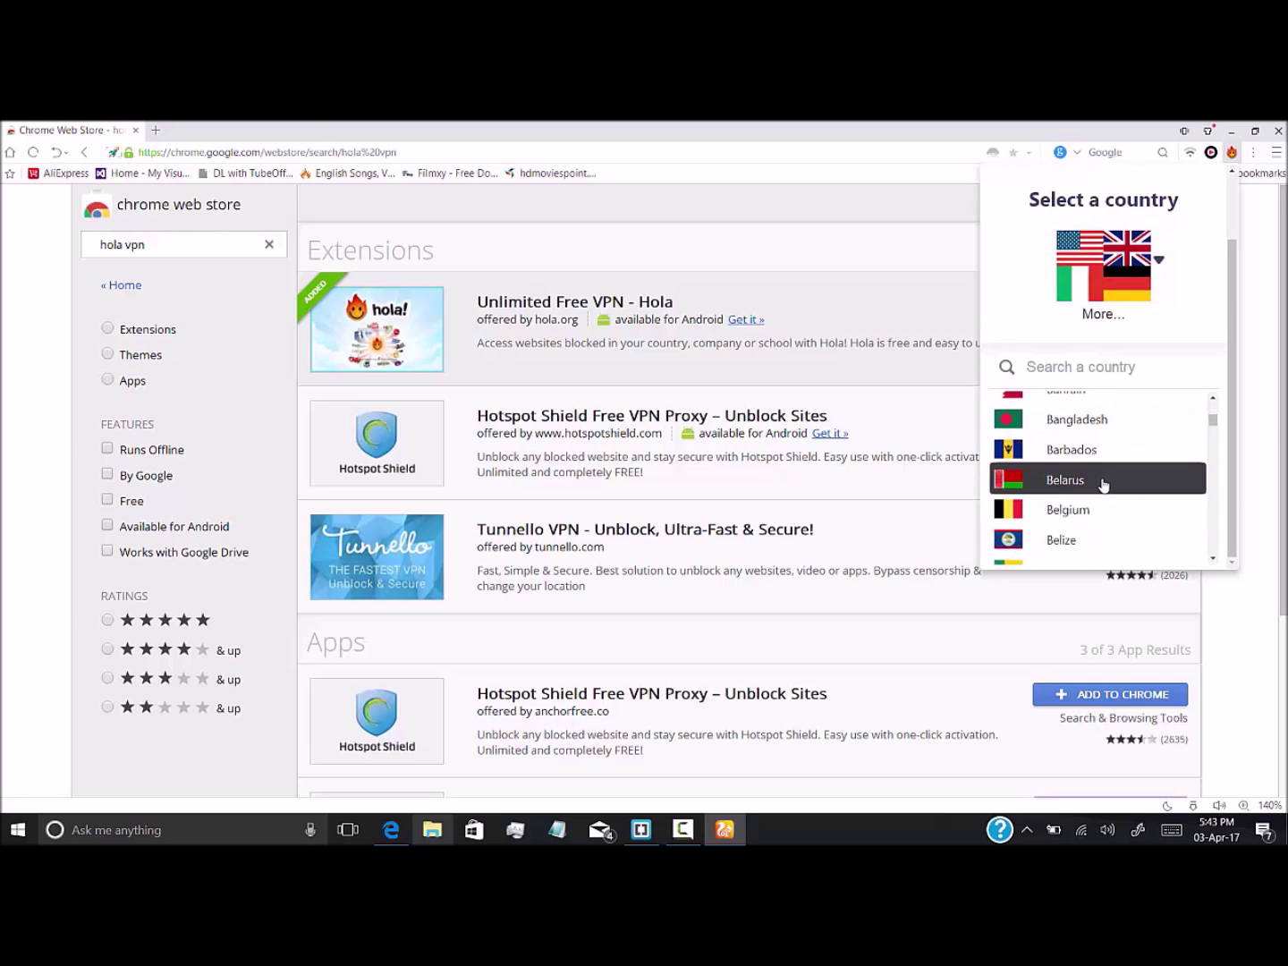
scroll(1104, 487, "up", 5)
scroll(1102, 483, "up", 3)
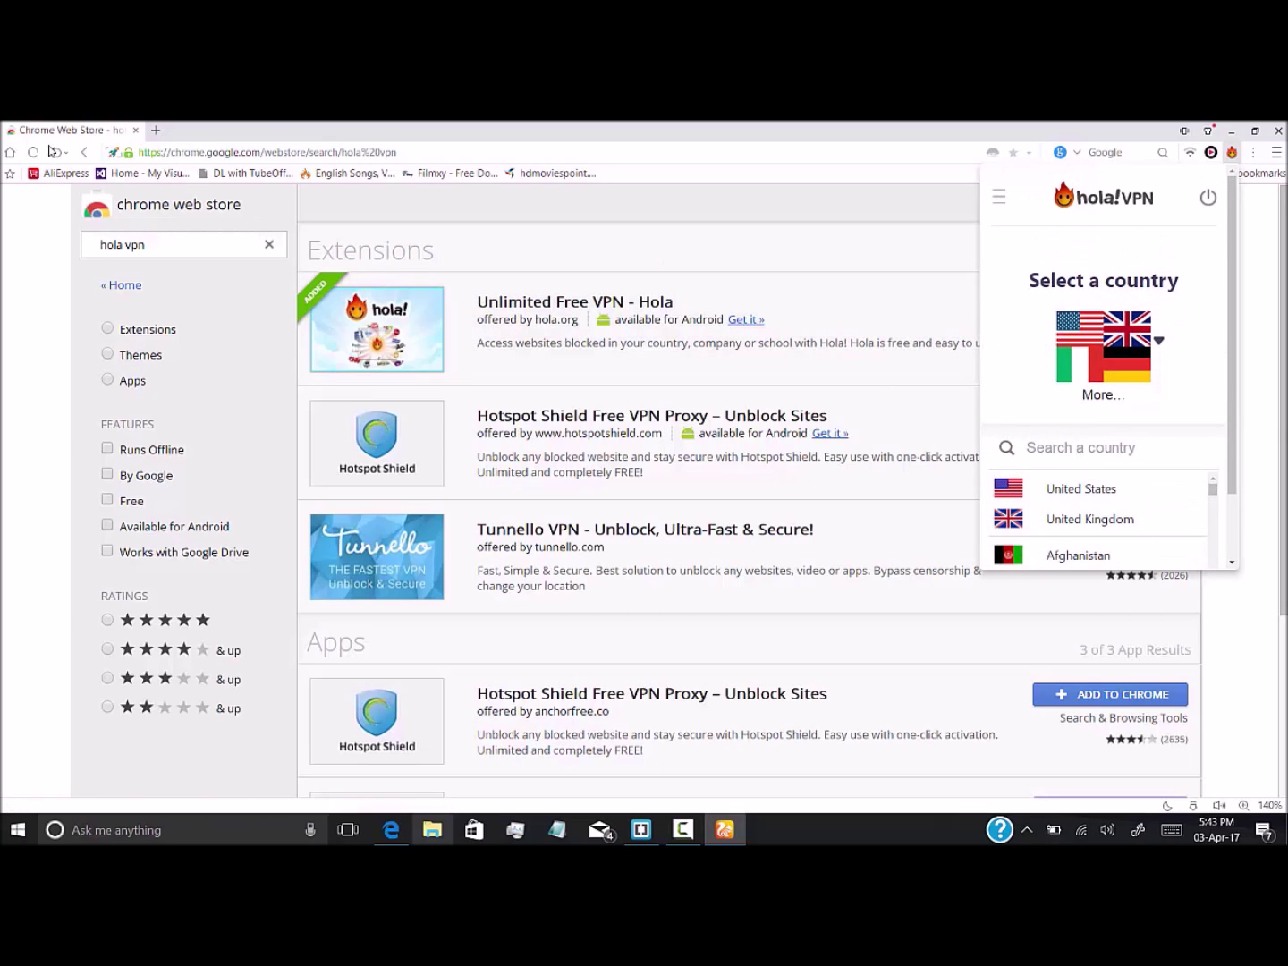
left_click(140, 135)
Load spotify.com in a new tab and confirm Hola is browsing from the United States
left_click(140, 134)
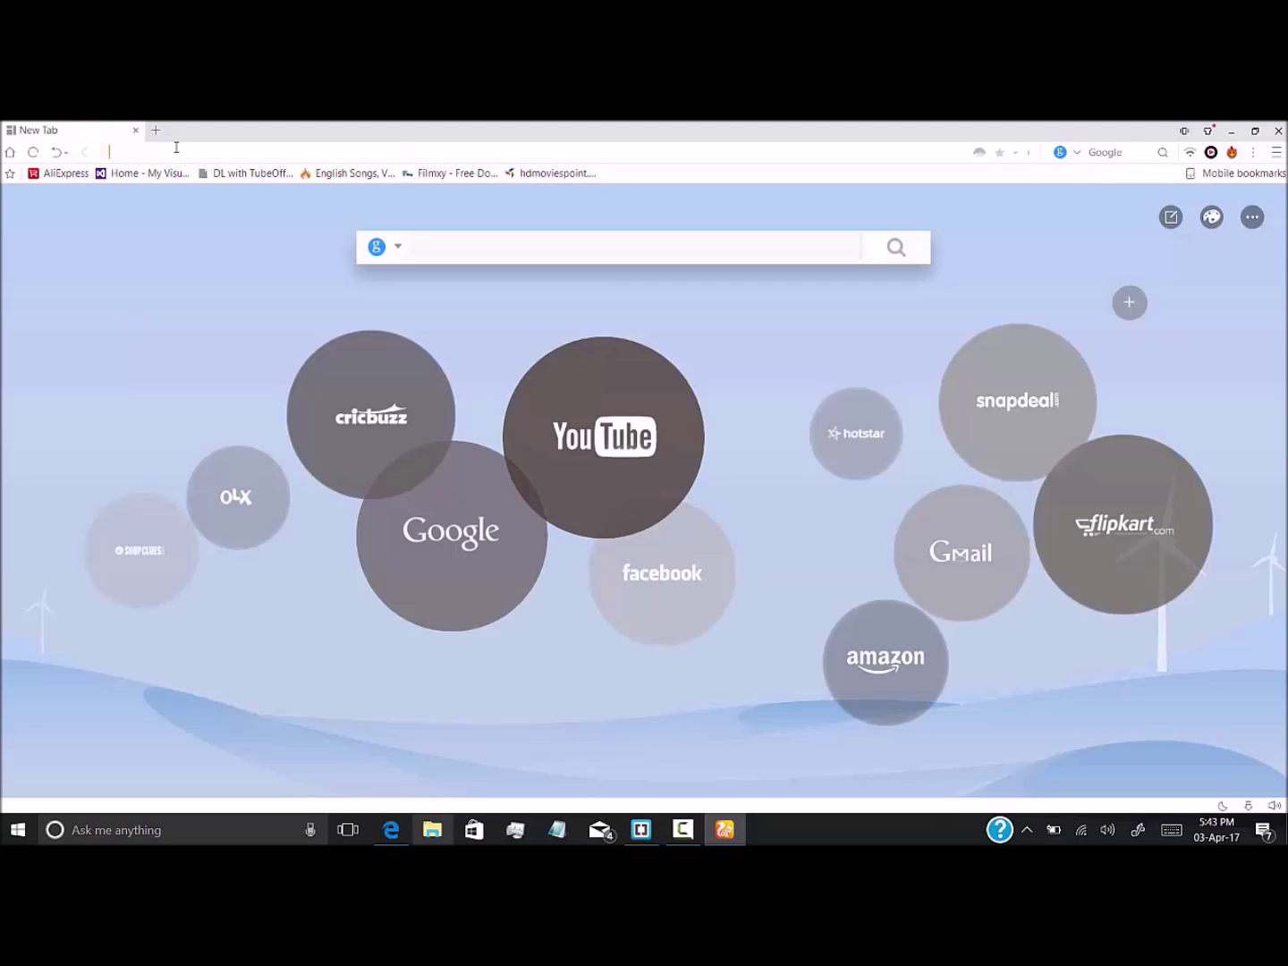
type("spotif")
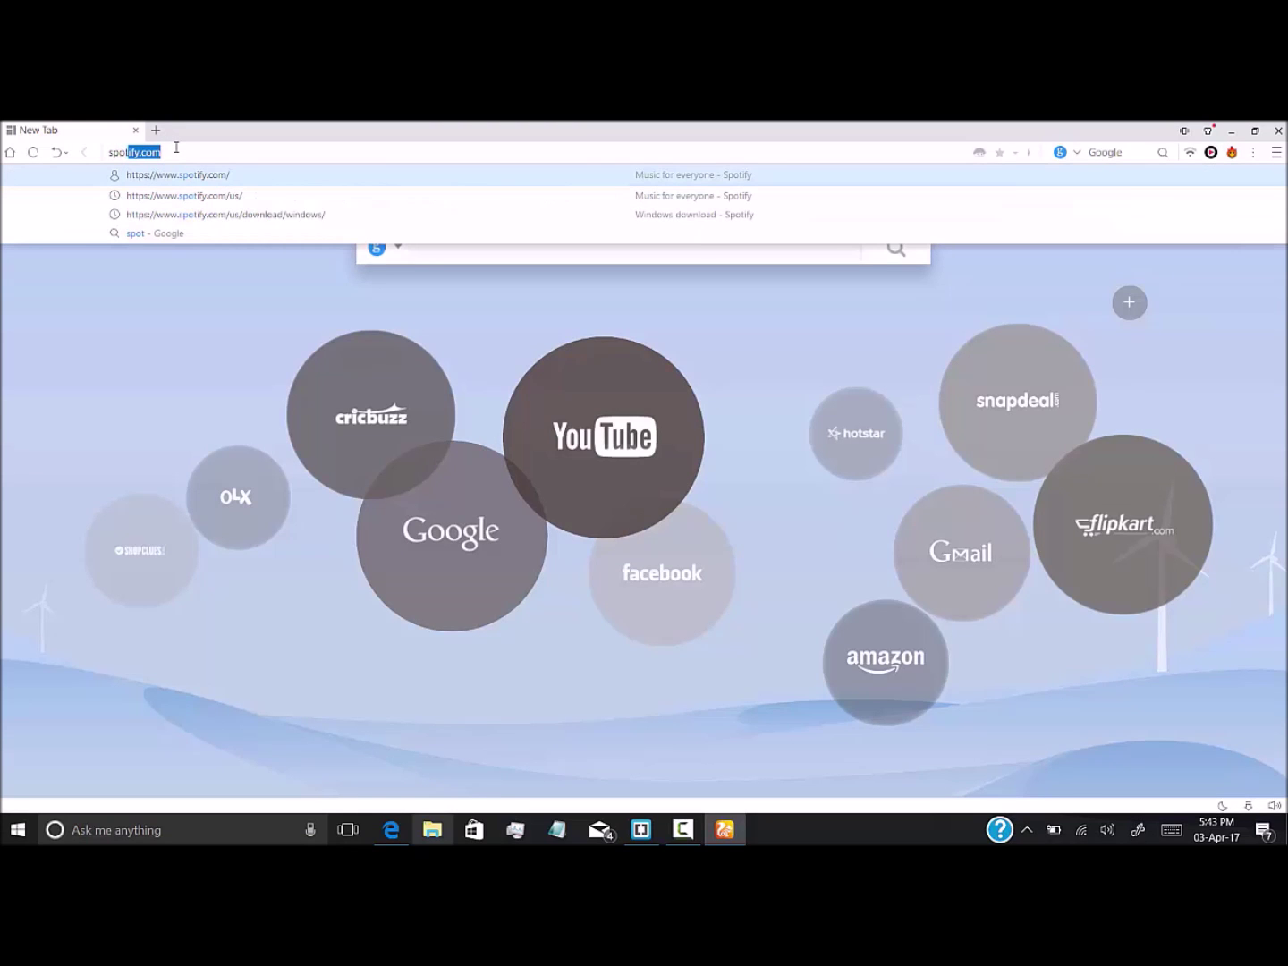
type("y")
key("Return")
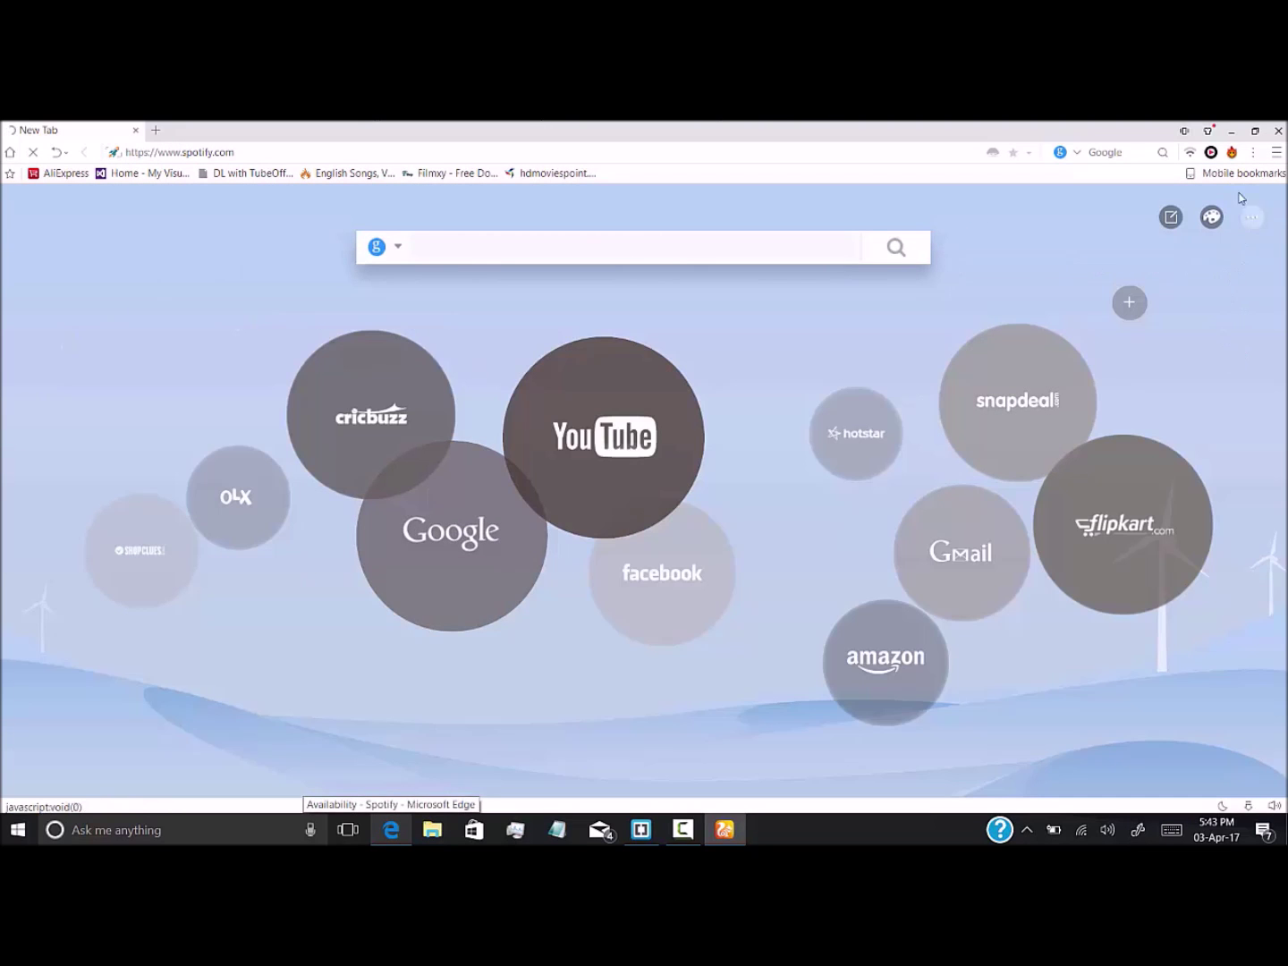
left_click(1231, 152)
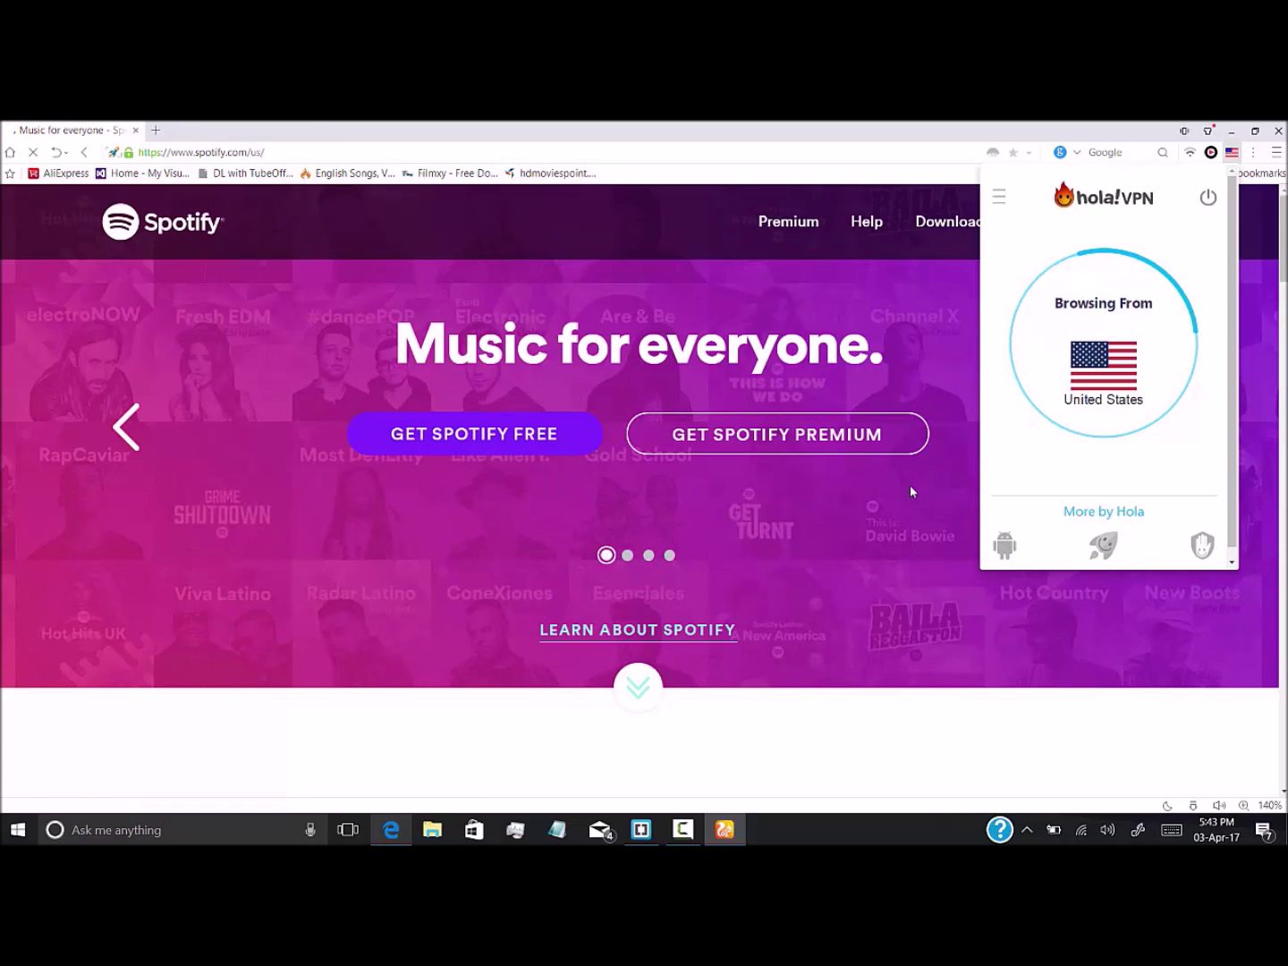
left_click(1232, 155)
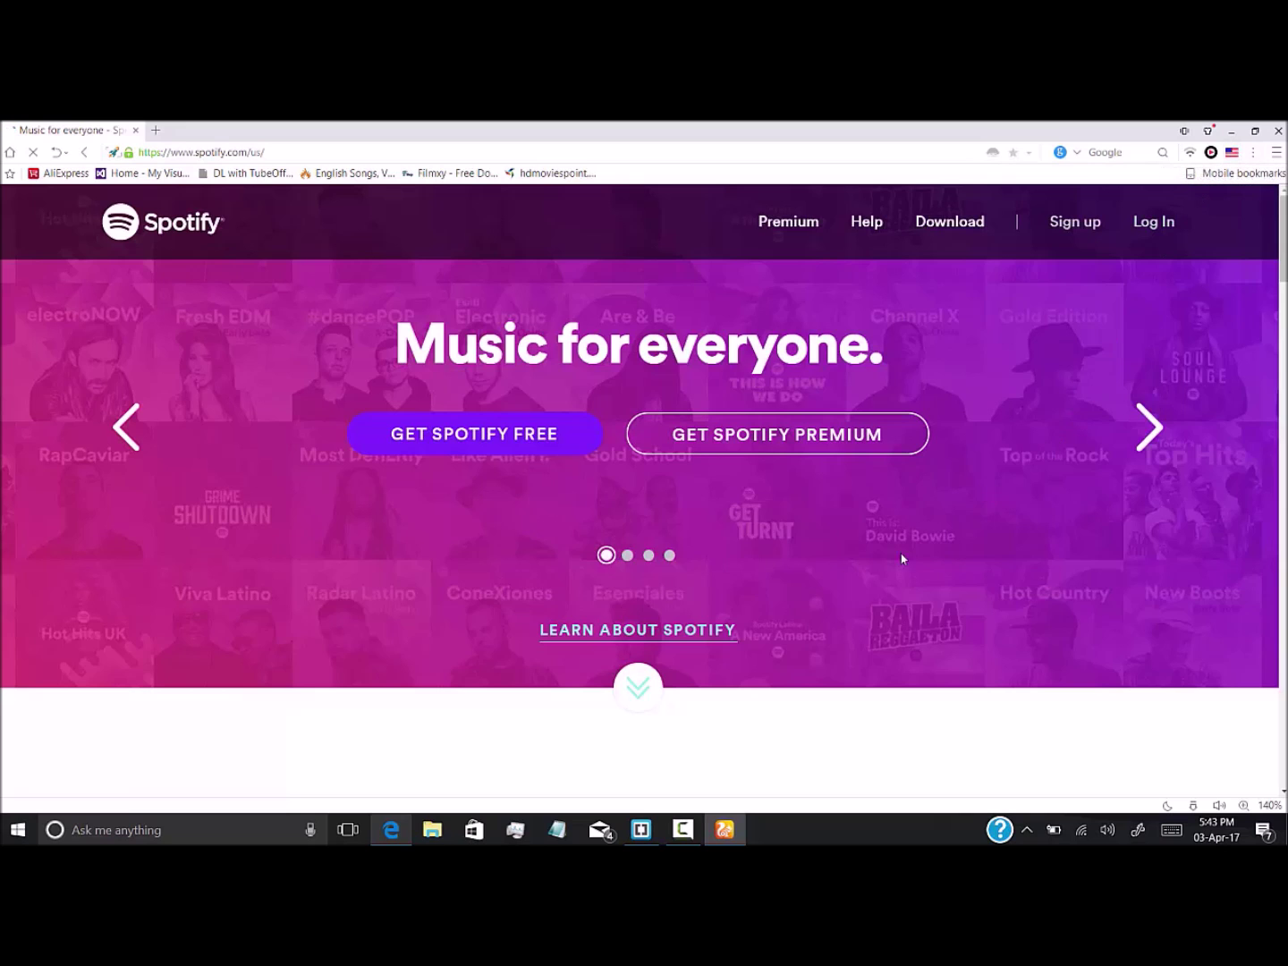
scroll(817, 592, "down", 5)
scroll(815, 585, "up", 5)
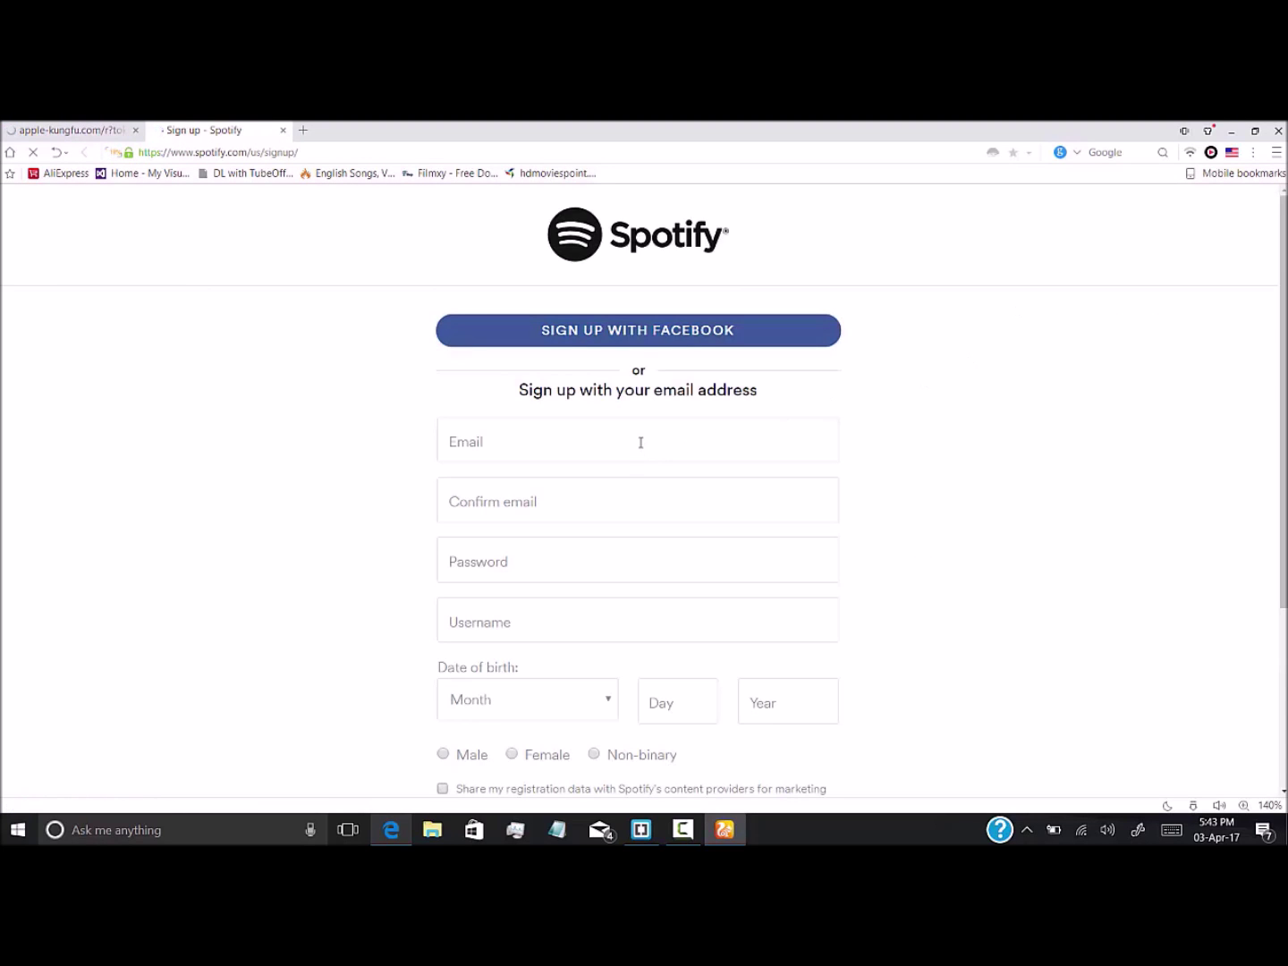
Click into the sign-up e-mail field and scroll through the form
left_click(640, 441)
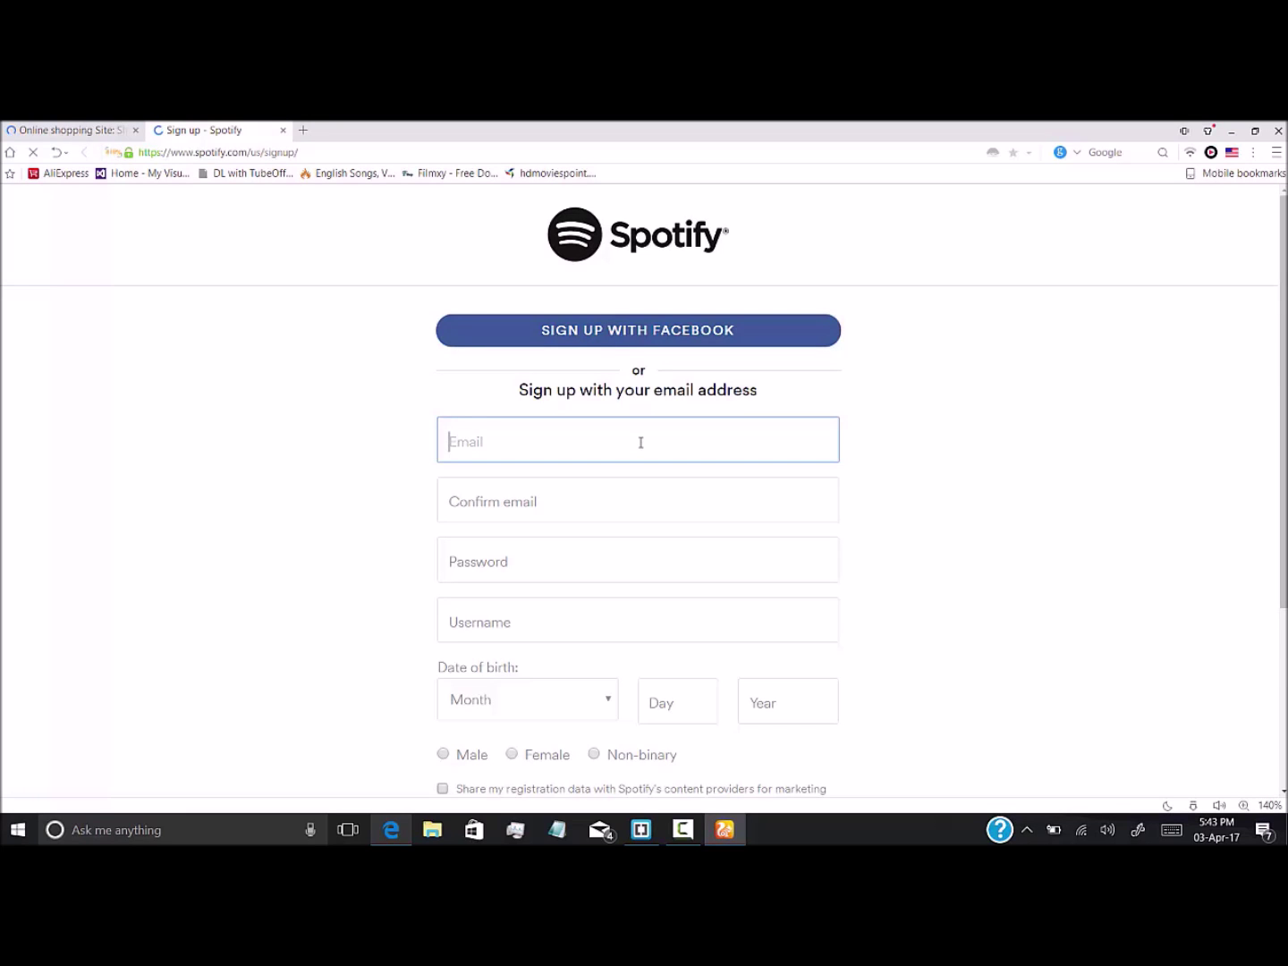
scroll(642, 449, "down", 3)
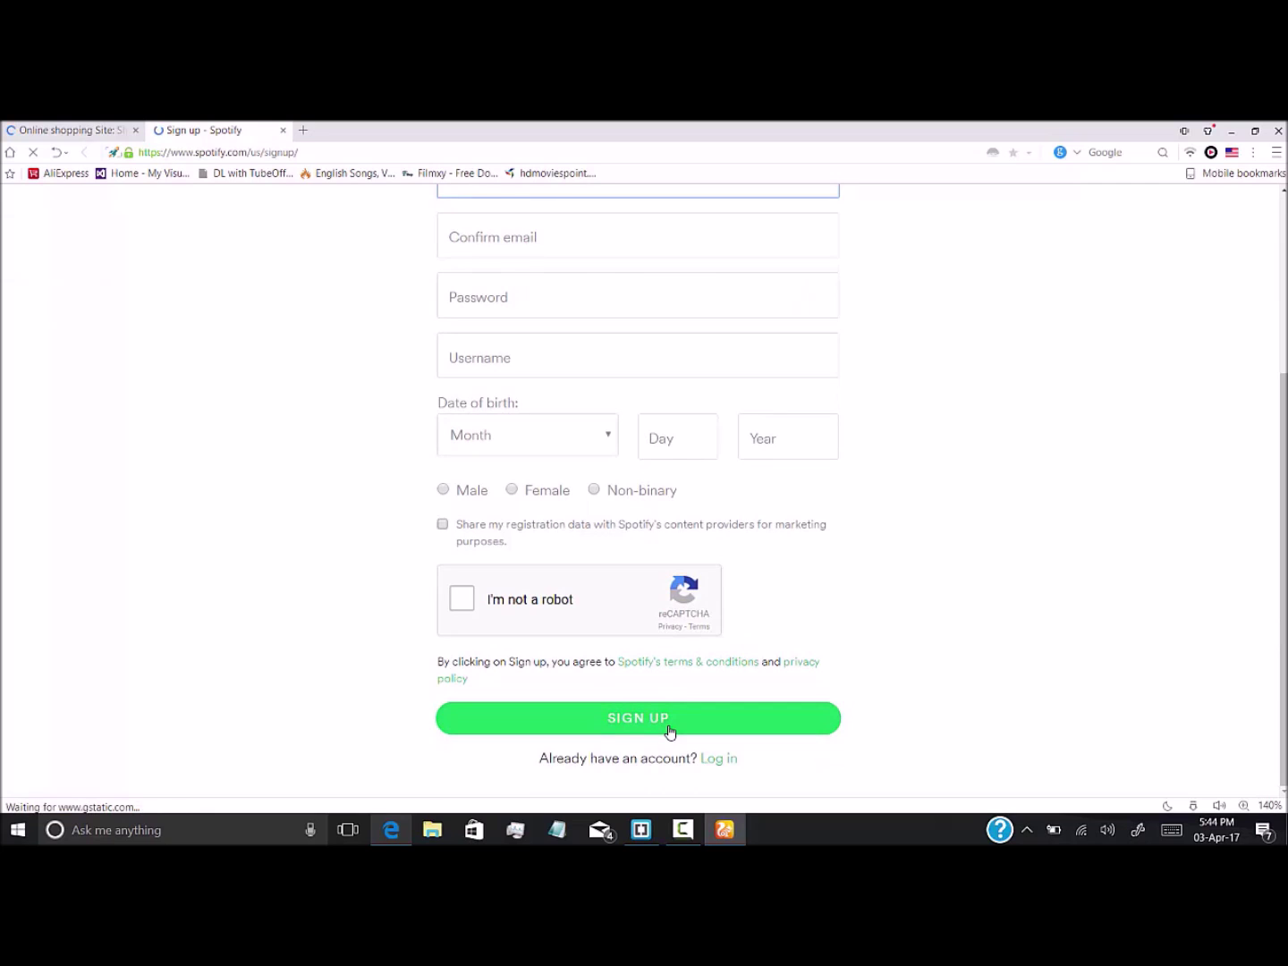
scroll(669, 733, "up", 3)
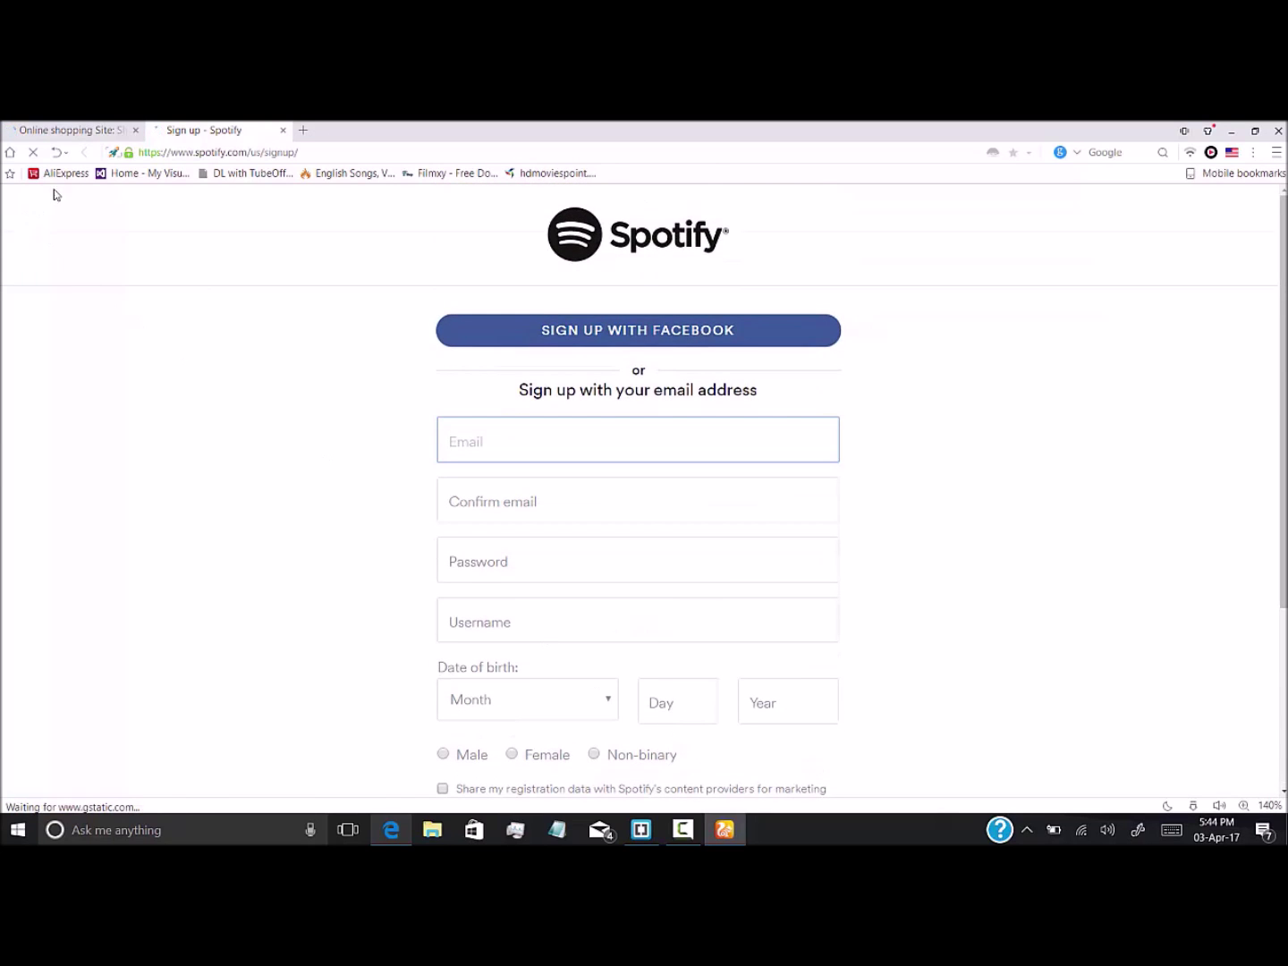
Close the other tab and remove 'signup/' from the URL to load spotify.com/us
left_click(135, 133)
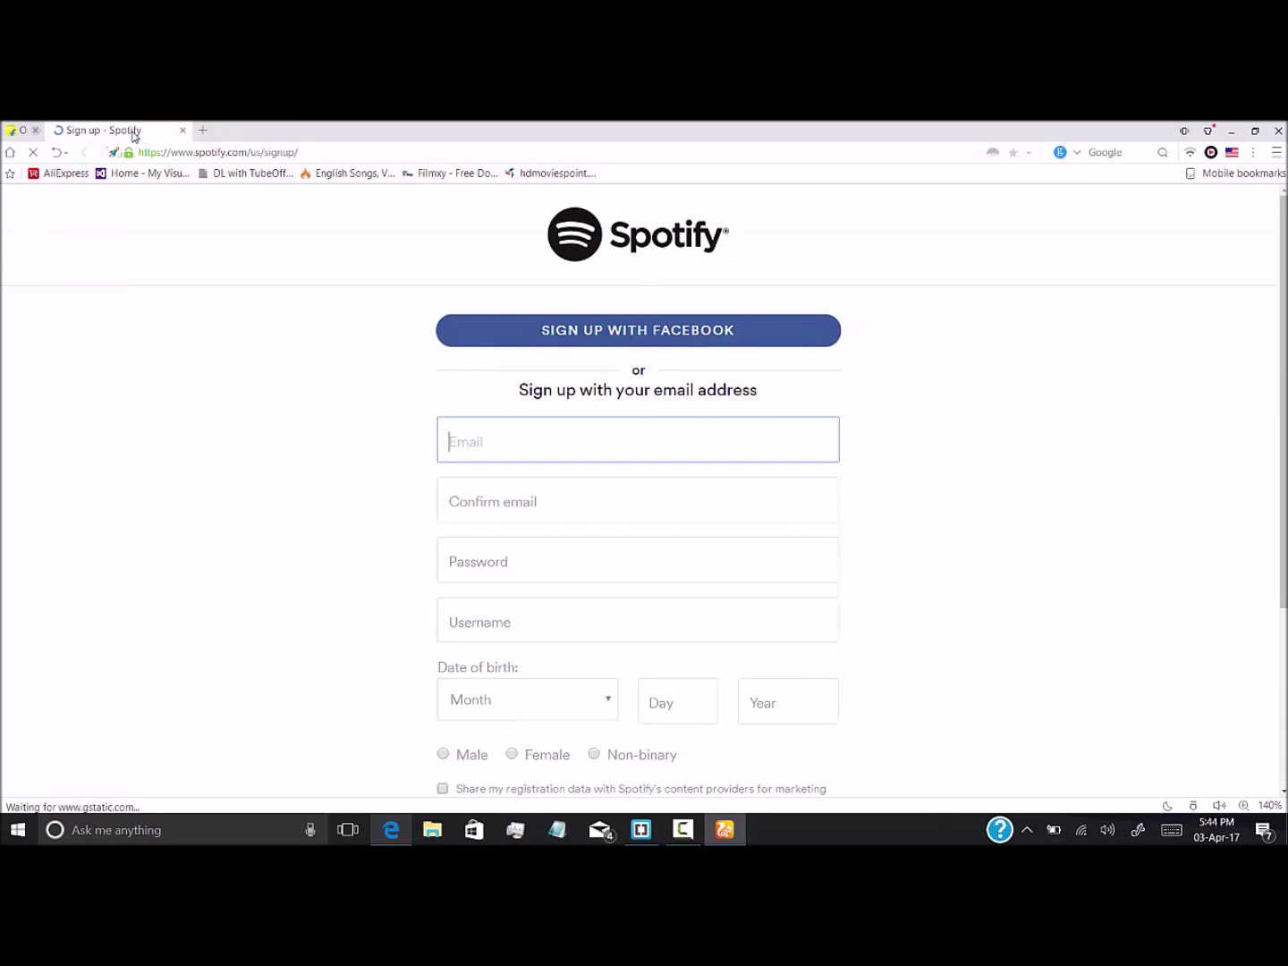
left_click(307, 150)
left_click(307, 149)
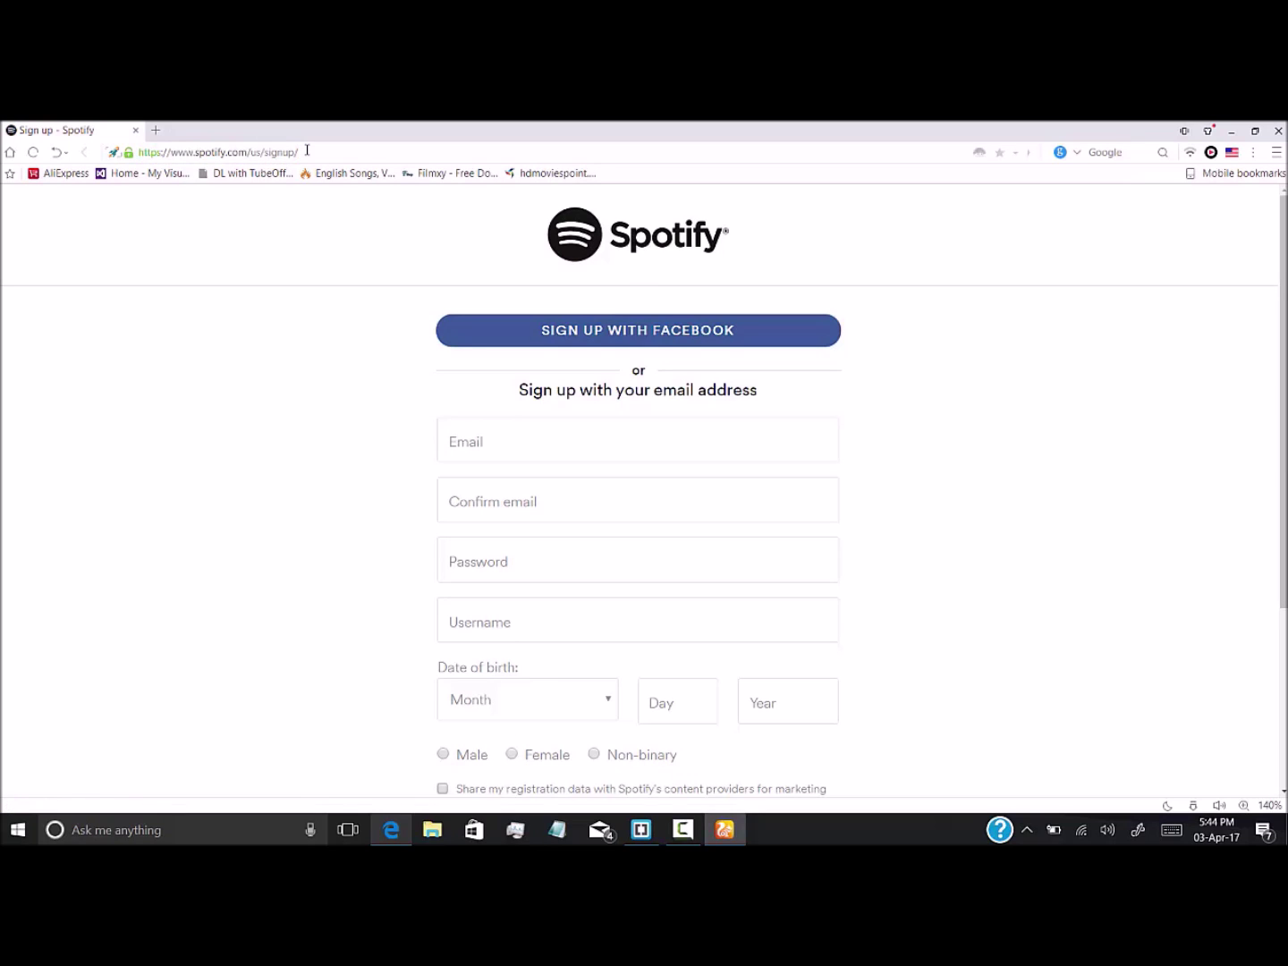
key("BackSpace")
key("BackSpace")
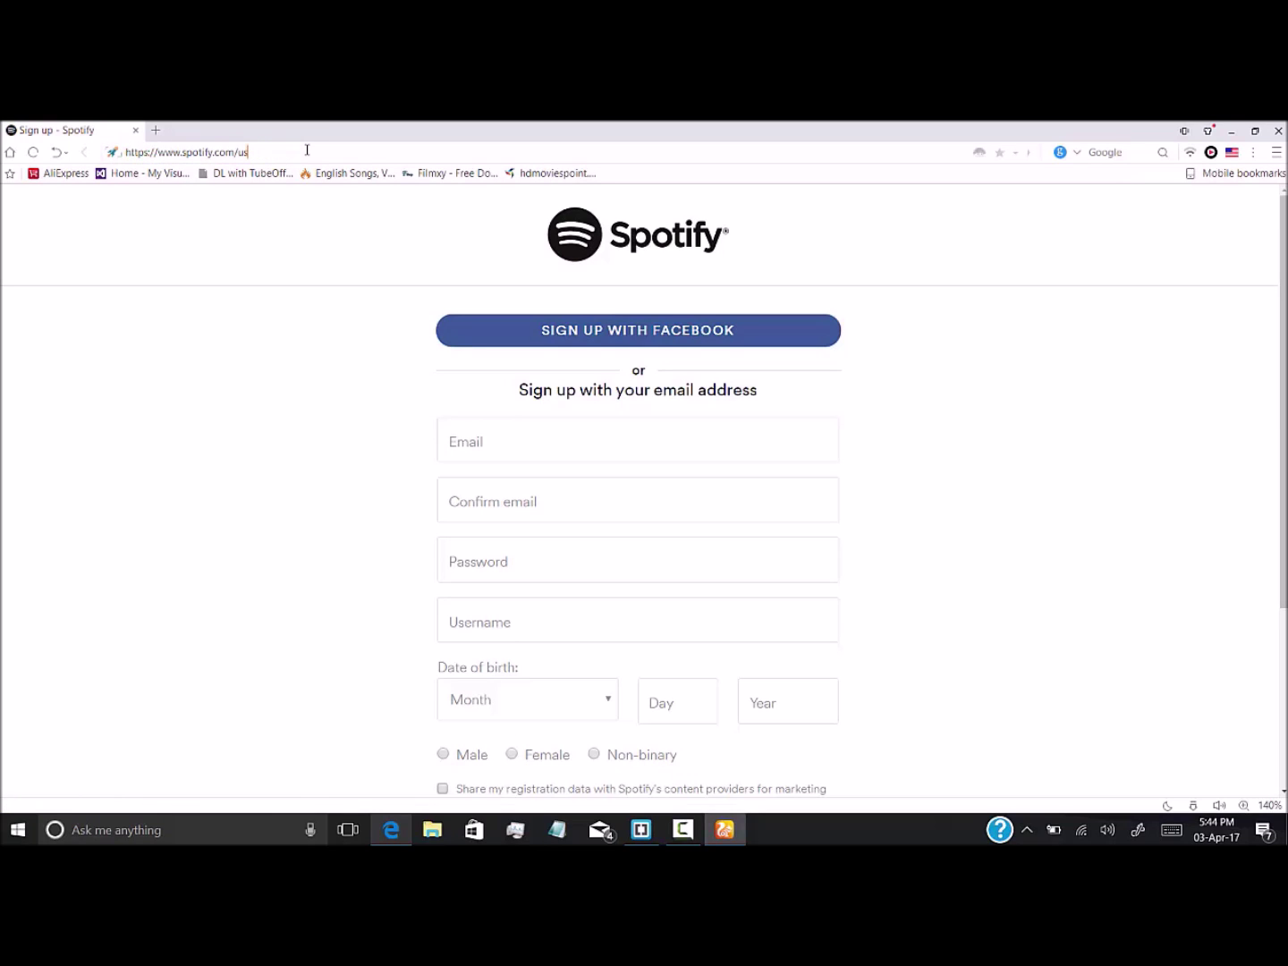
key("Return")
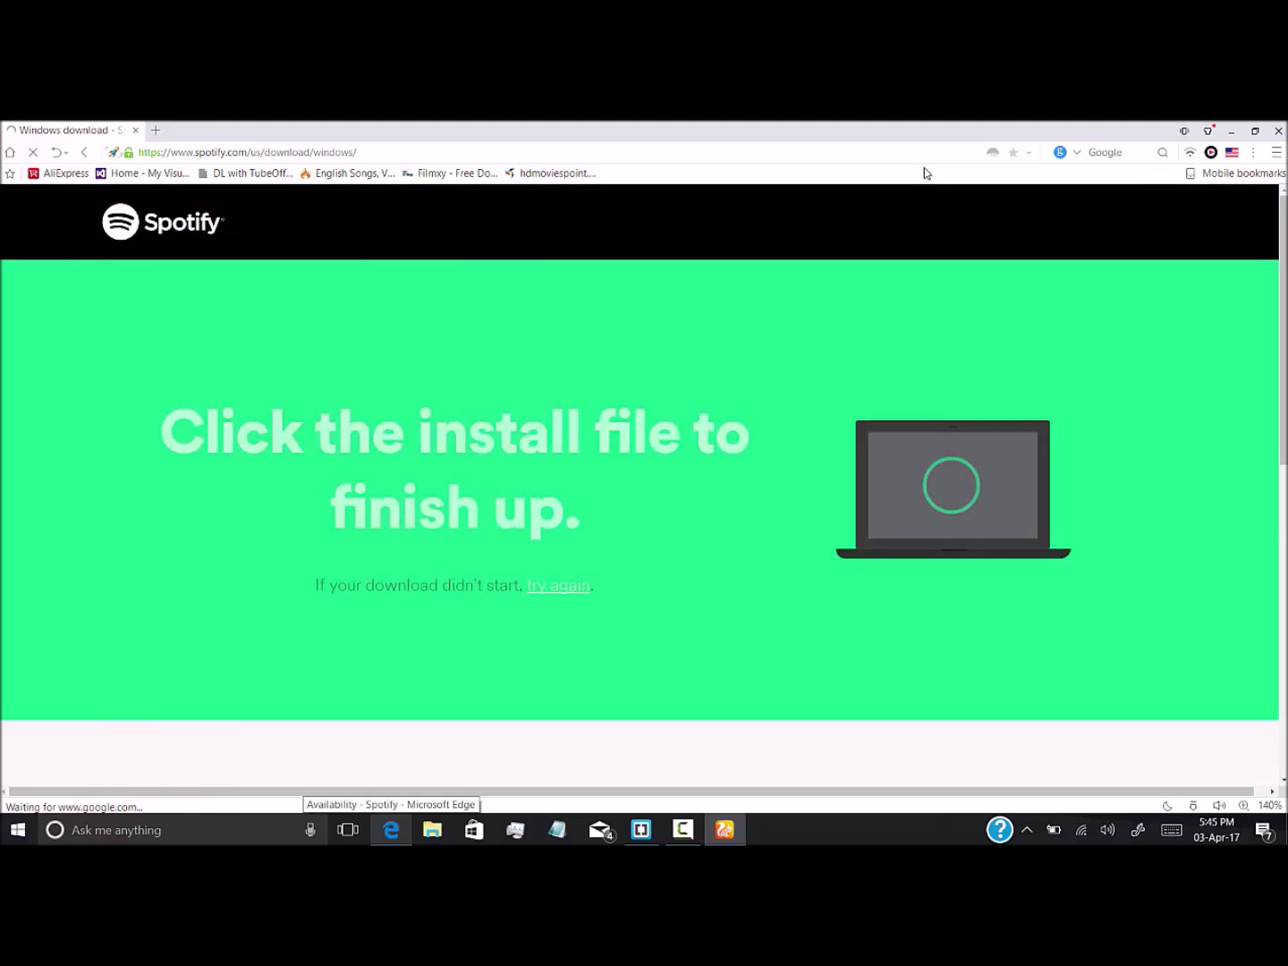
Cancel the duplicate SpotifySetup download and show the browser's Downloads list
scroll(861, 360, "down", 2)
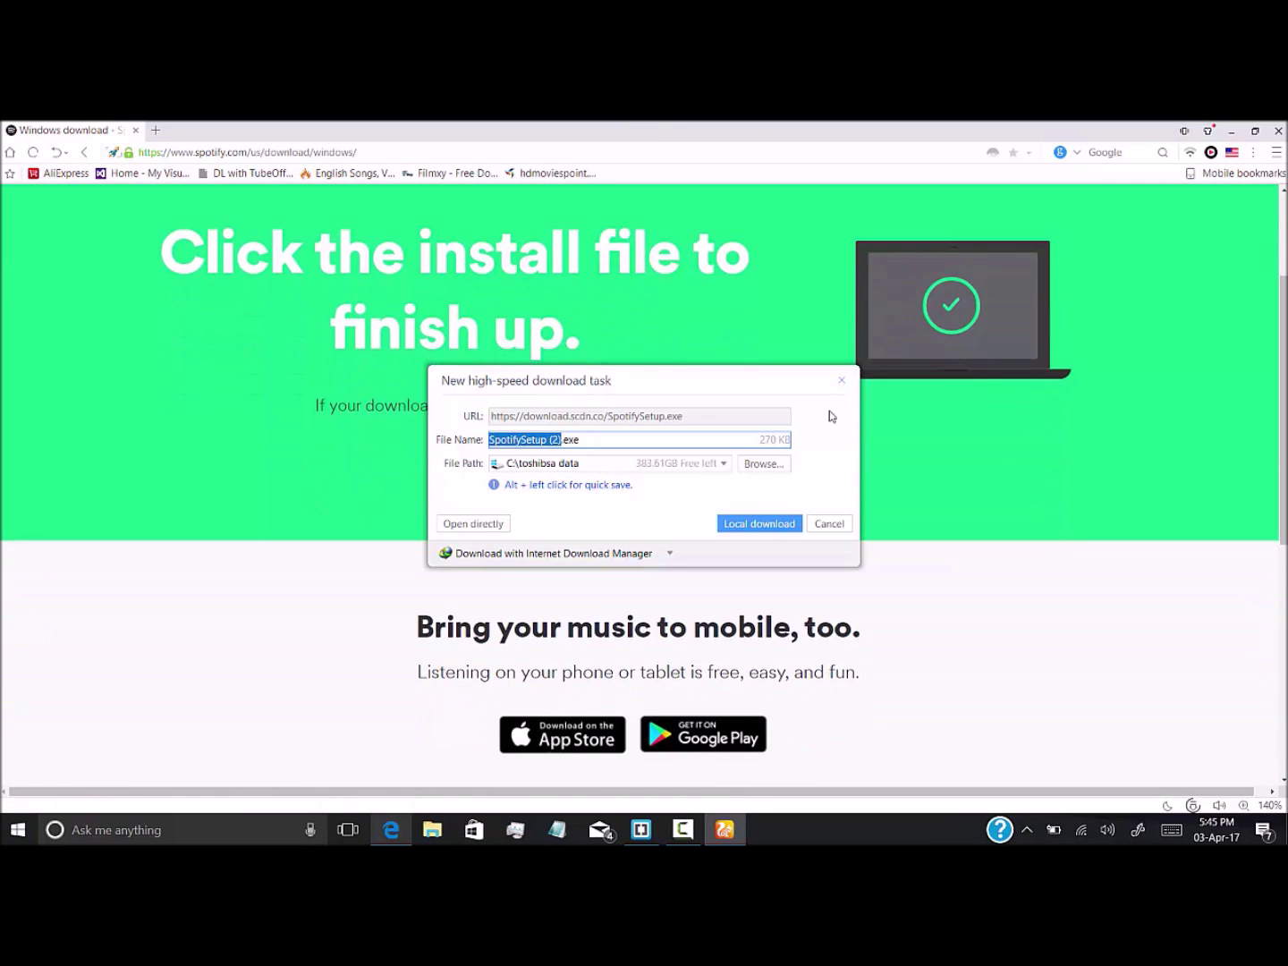
left_click(818, 530)
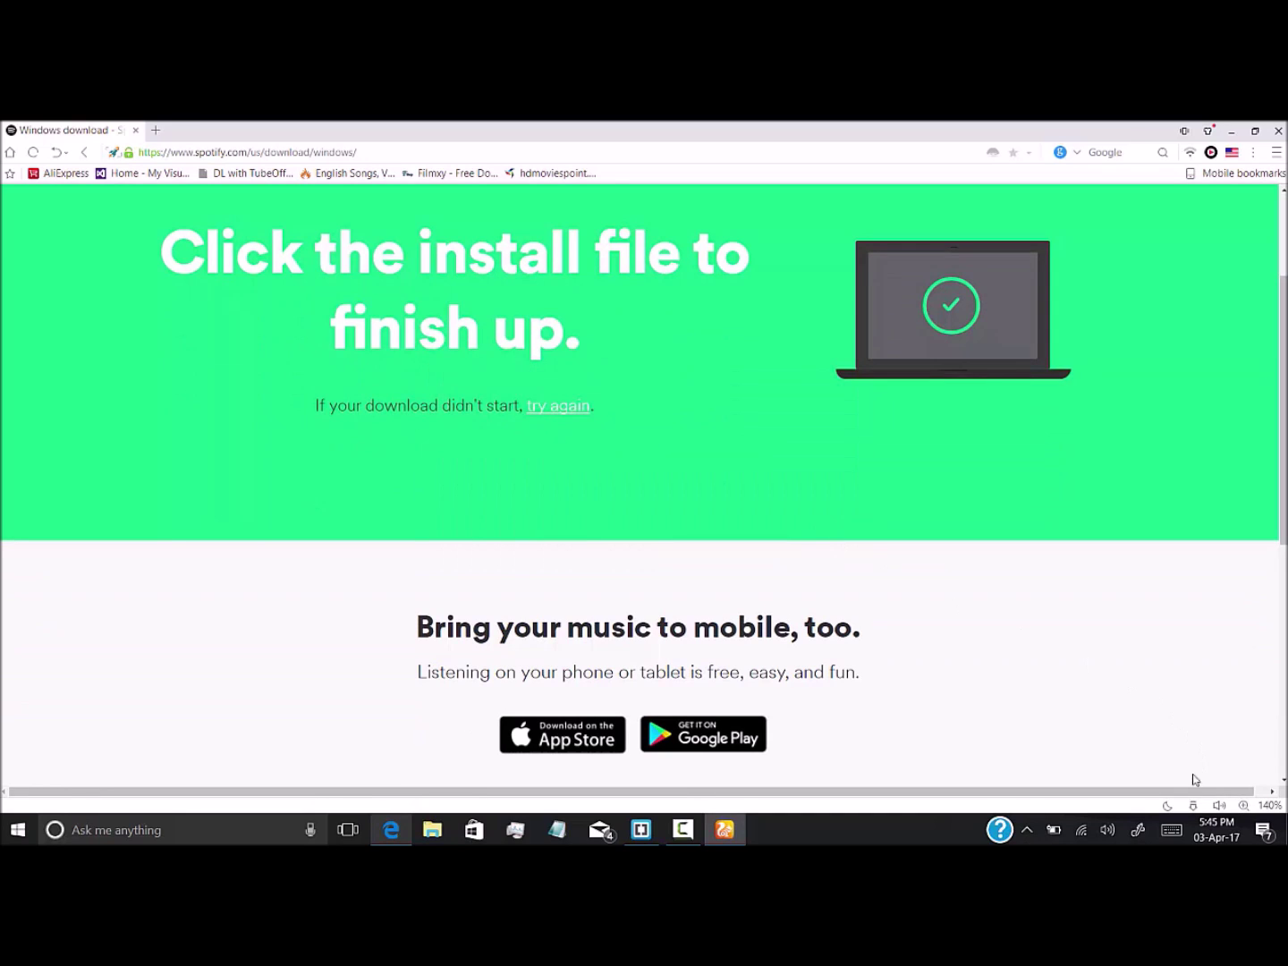
left_click(1191, 806)
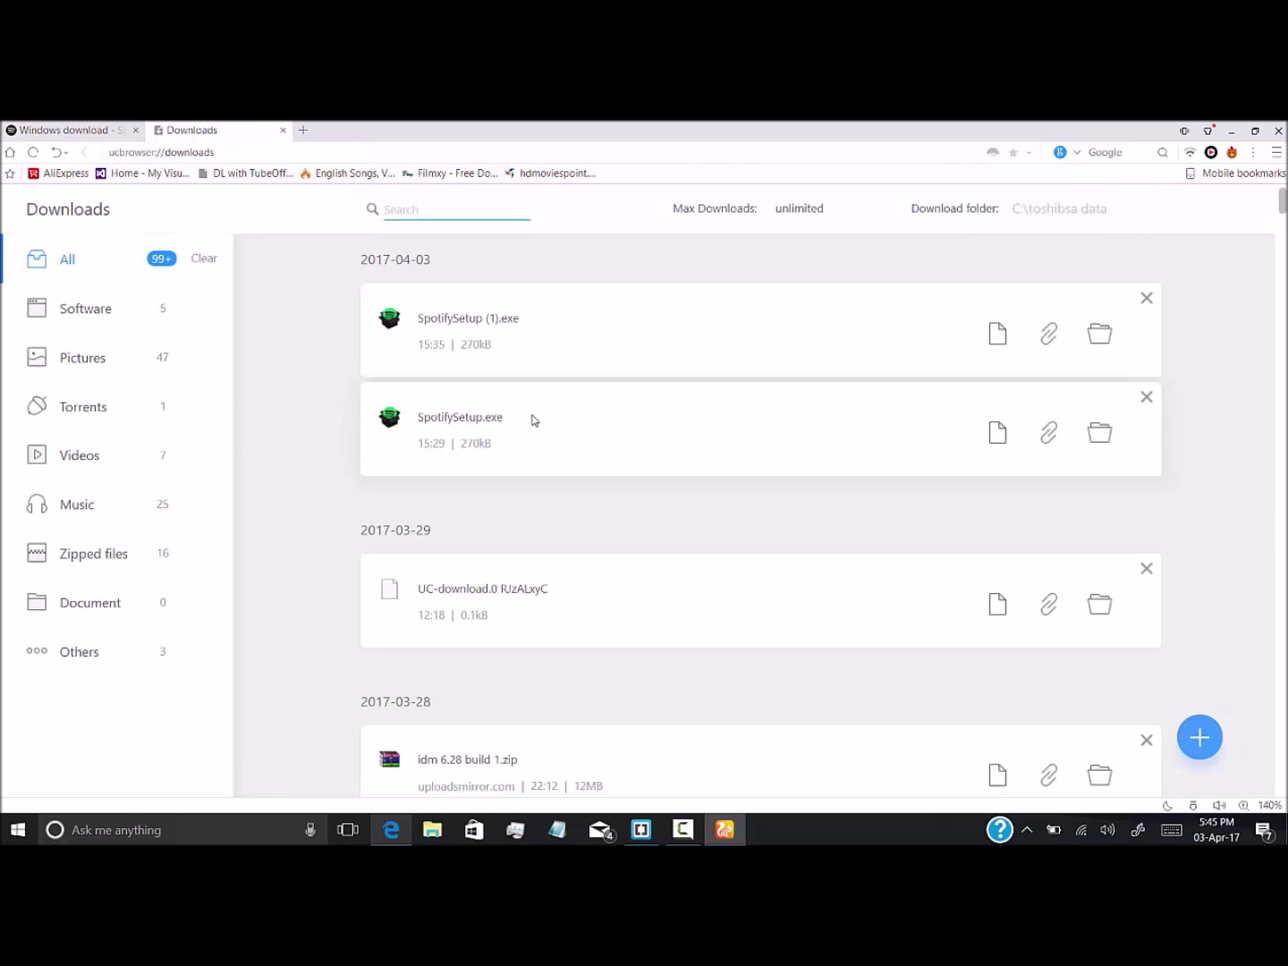
Run SpotifySetup.exe from Downloads, then close the installer and confirm cancelling it
left_click(466, 424)
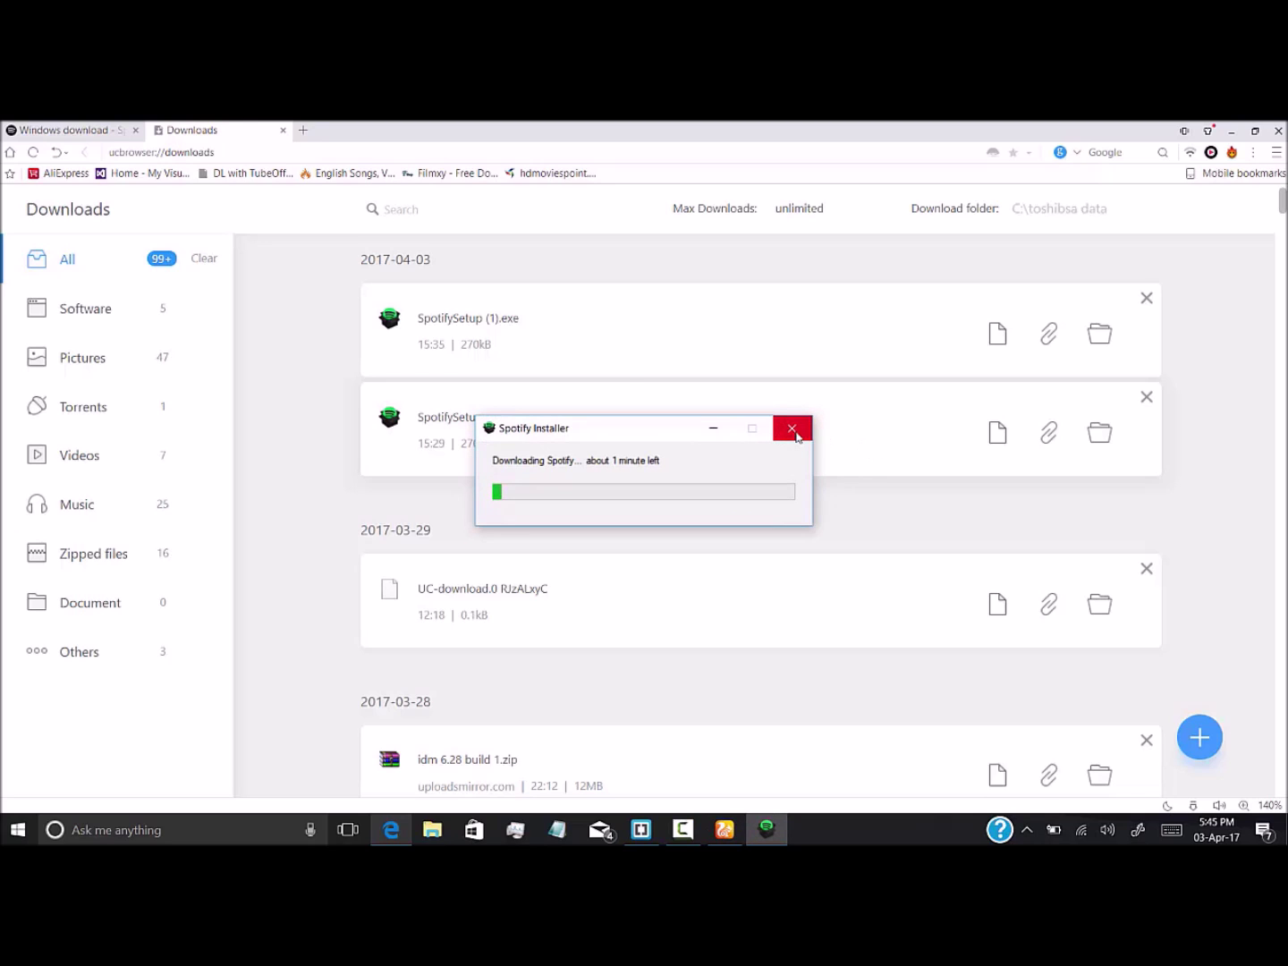
left_click(790, 431)
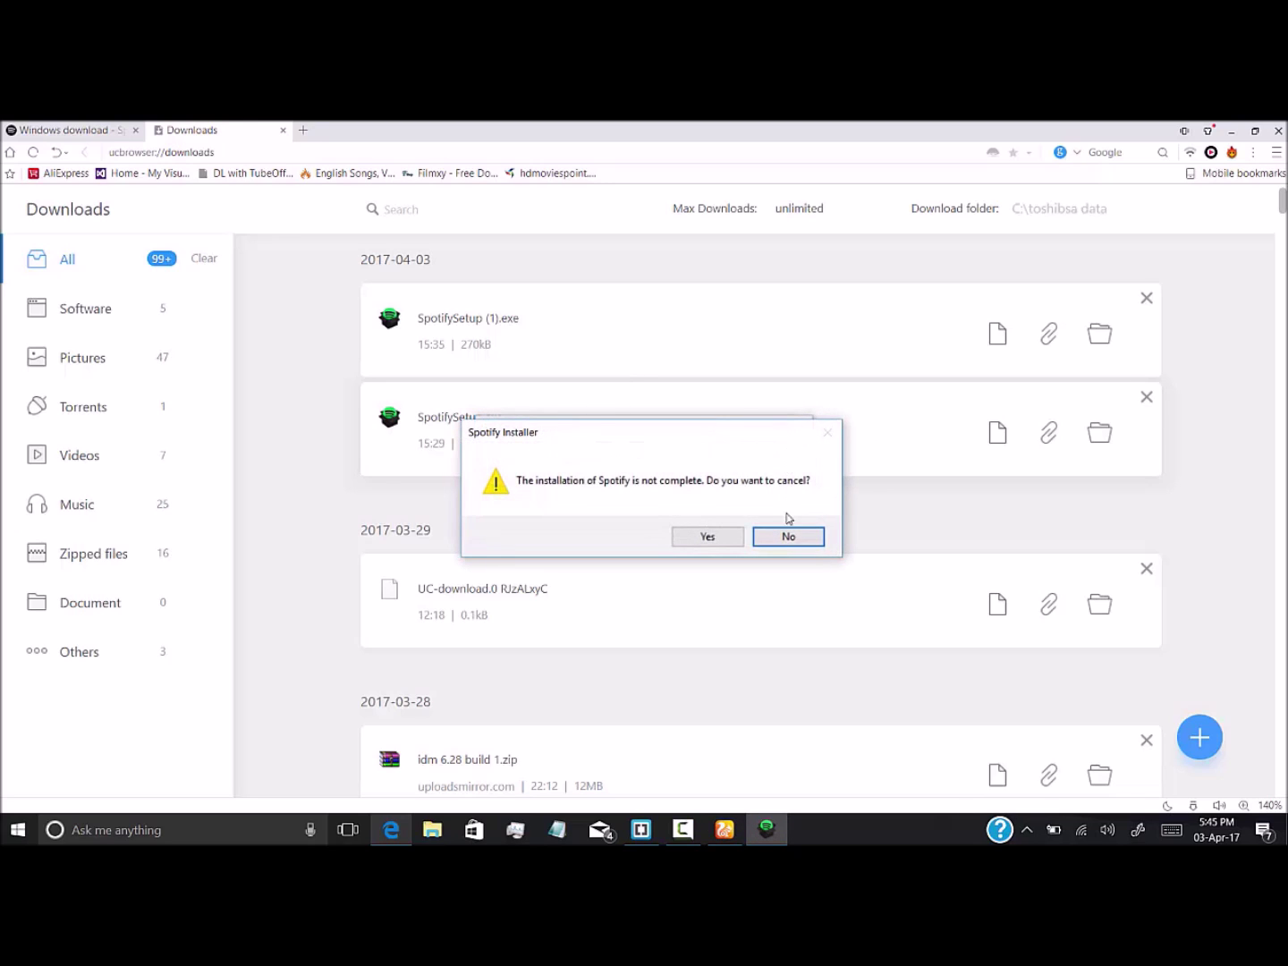
left_click(709, 537)
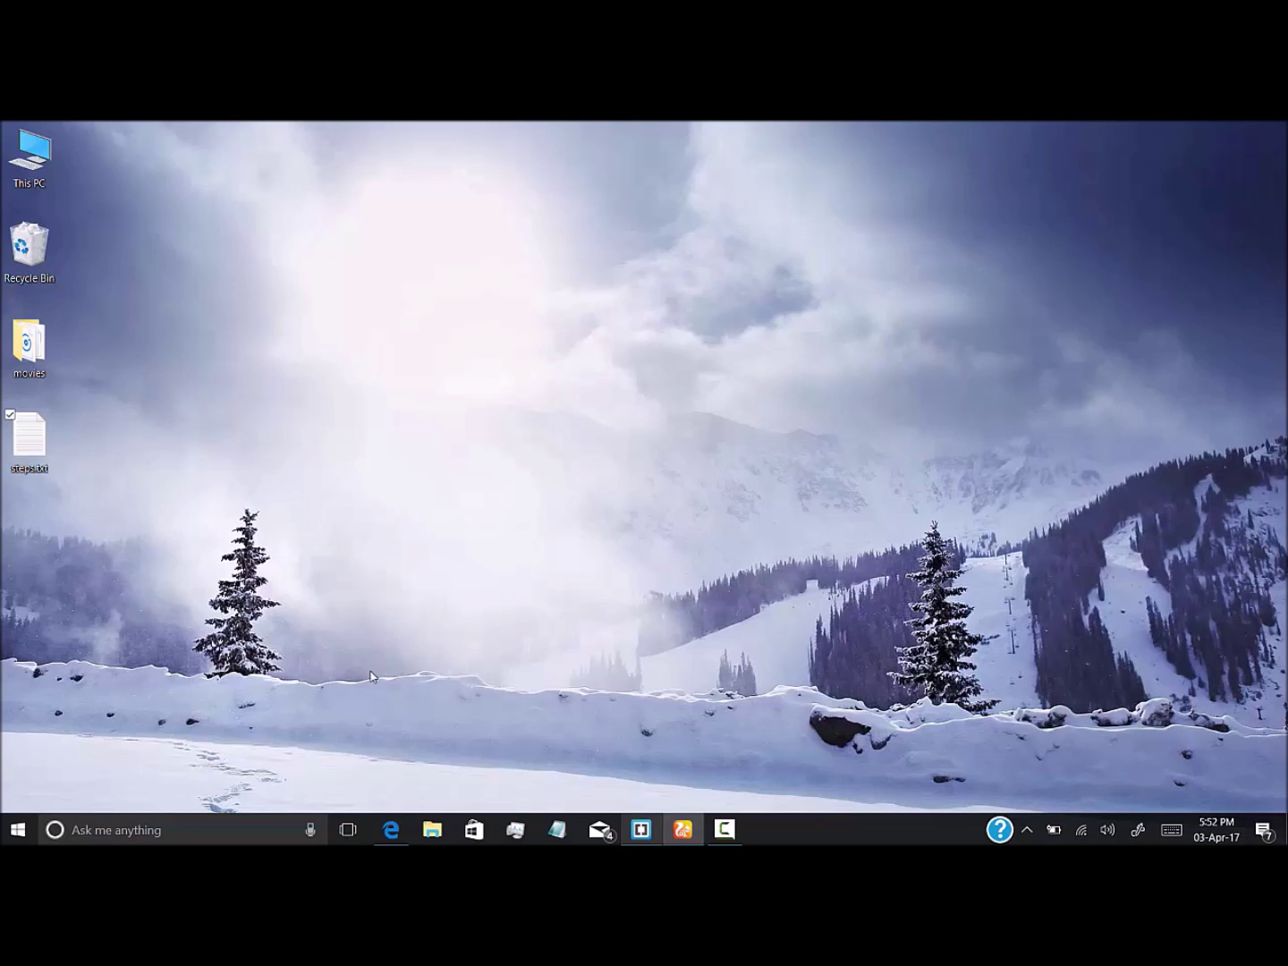
Bring UC Browser back, go to the TunnelBear download page, and cancel the TunnelBear-Installer.exe download
left_click(387, 827)
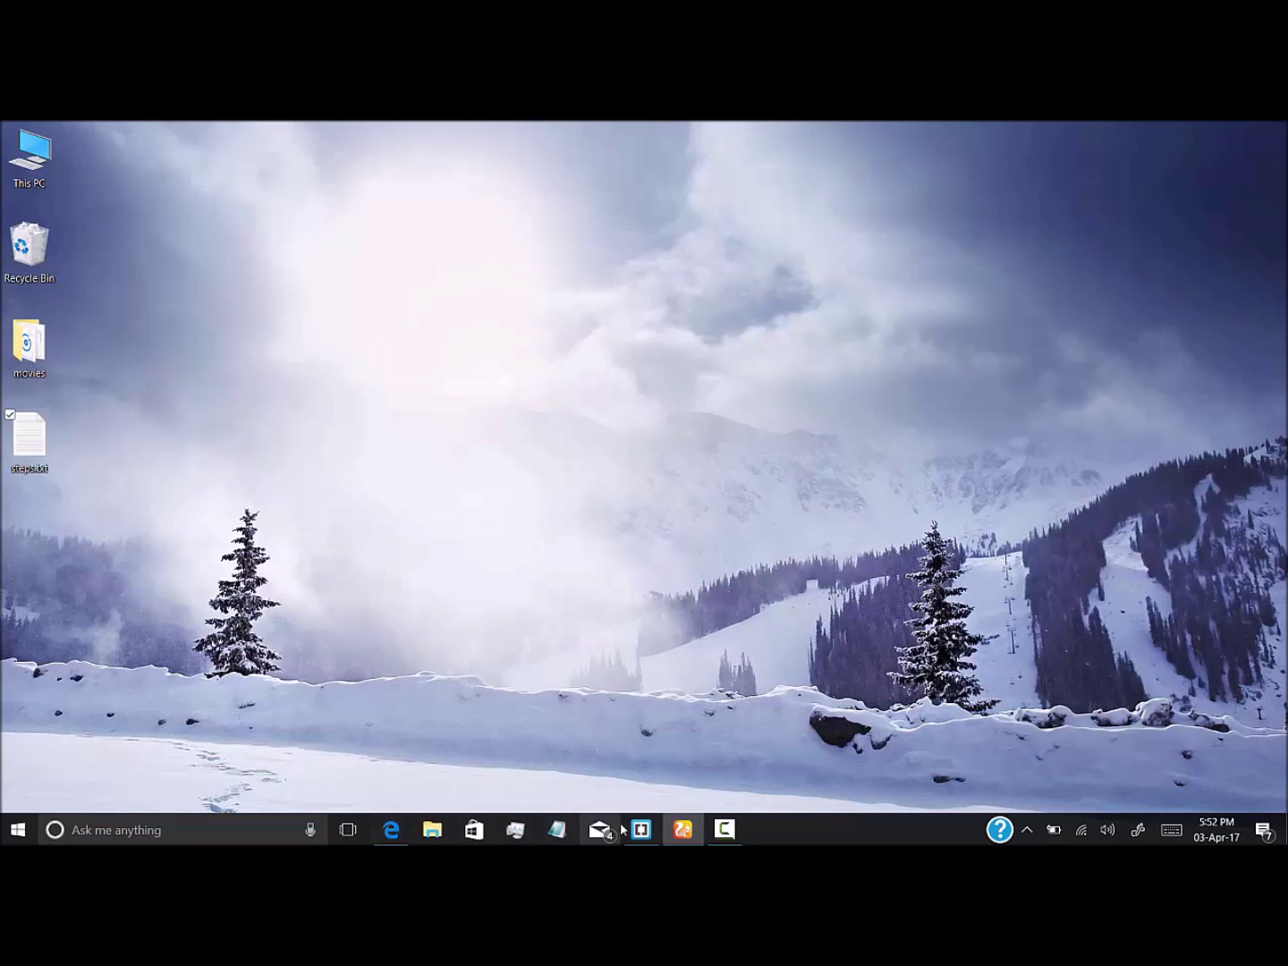
left_click(677, 832)
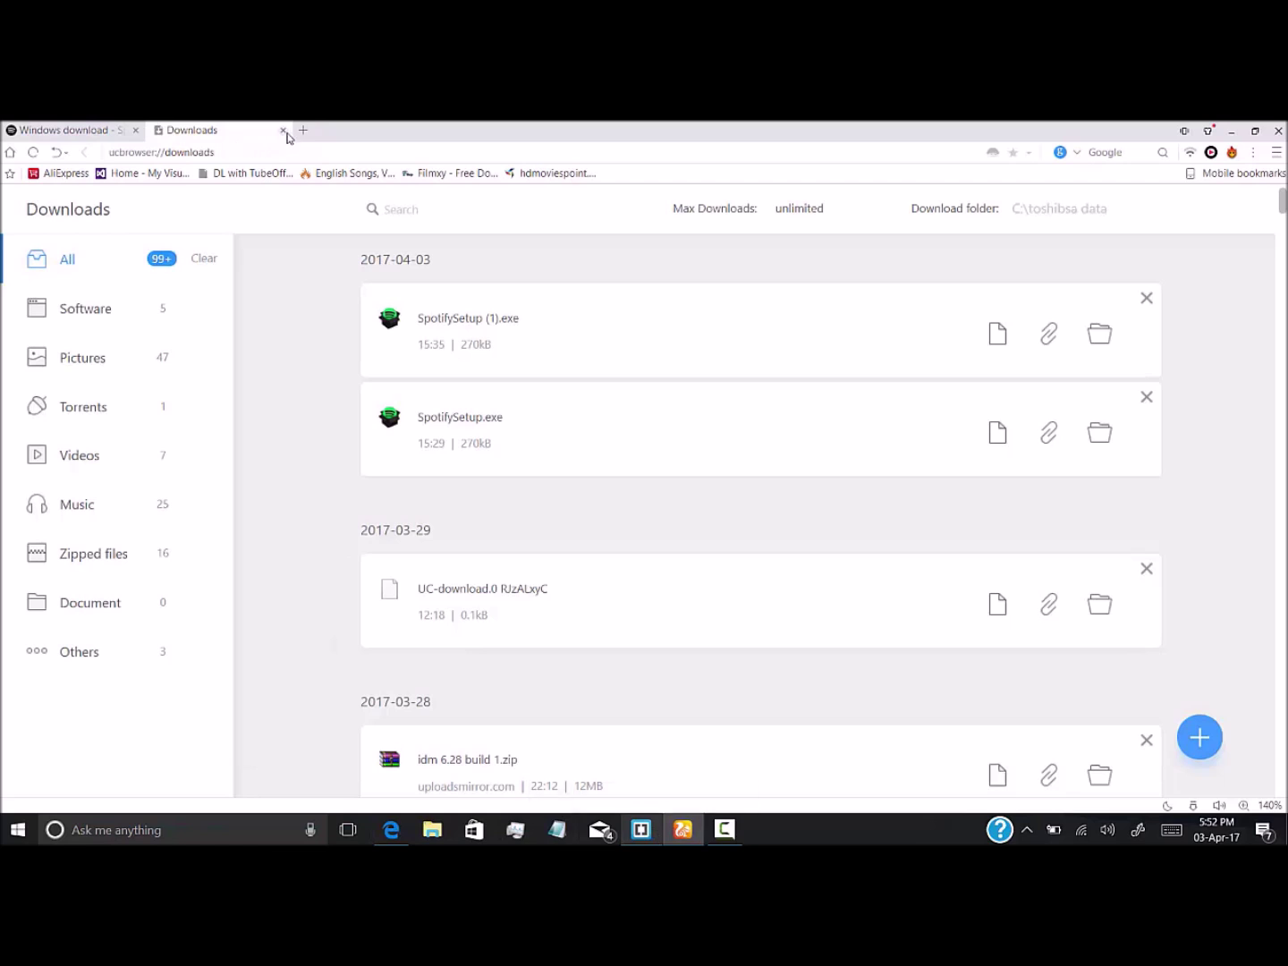
left_click(296, 158)
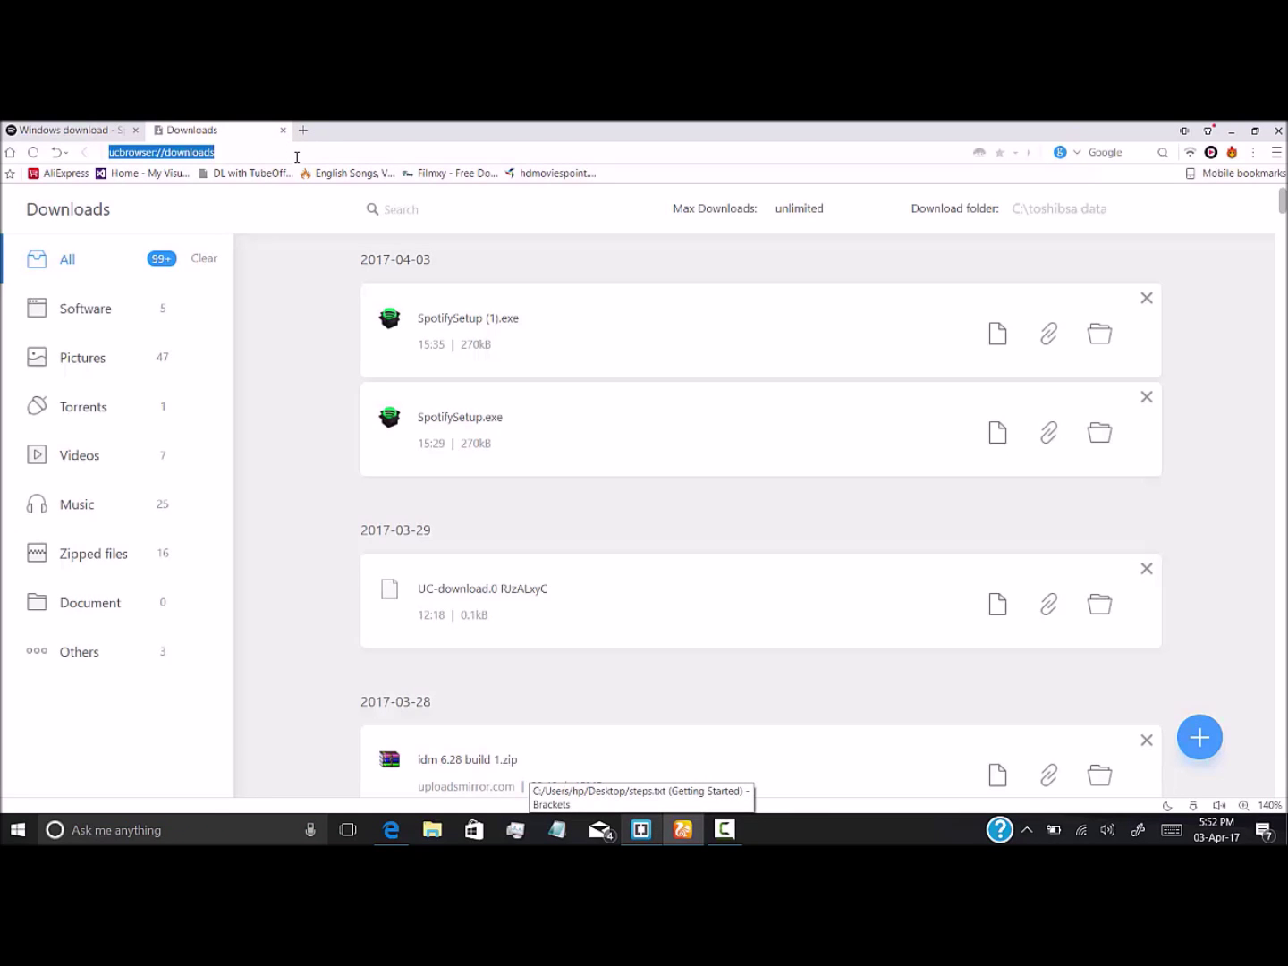
type("tunne")
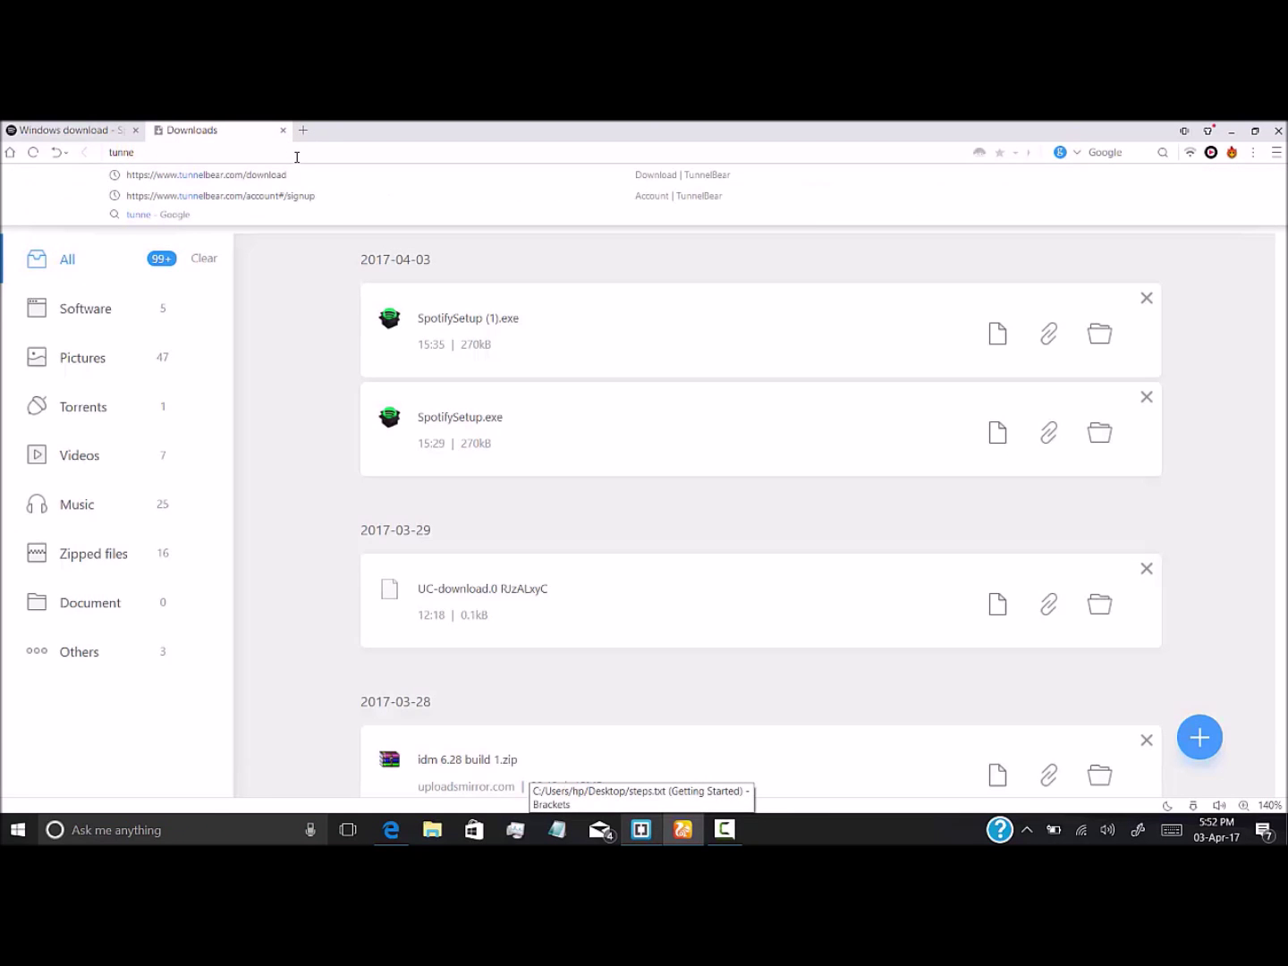
type("lbear")
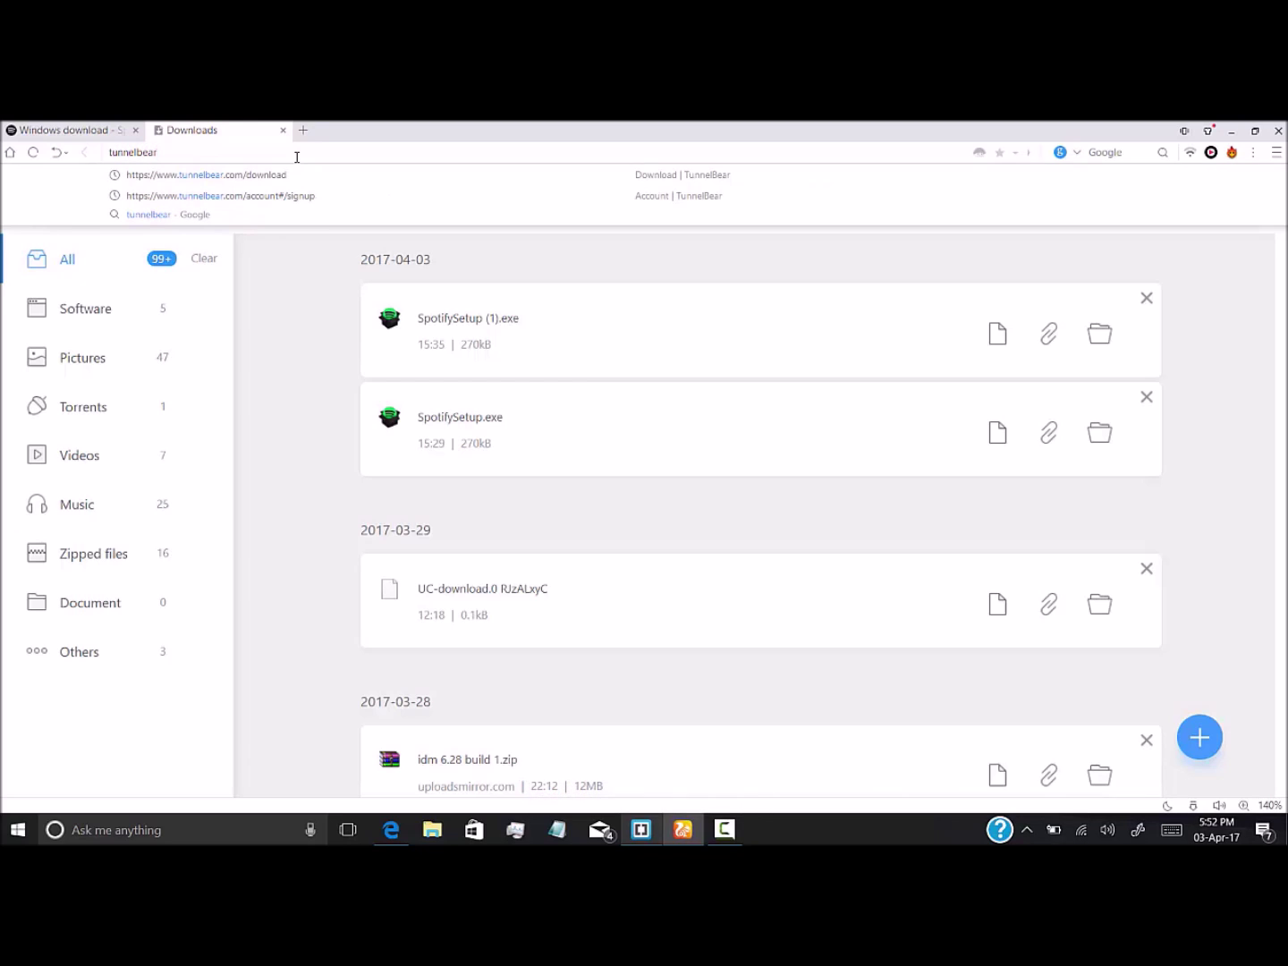
key("Down")
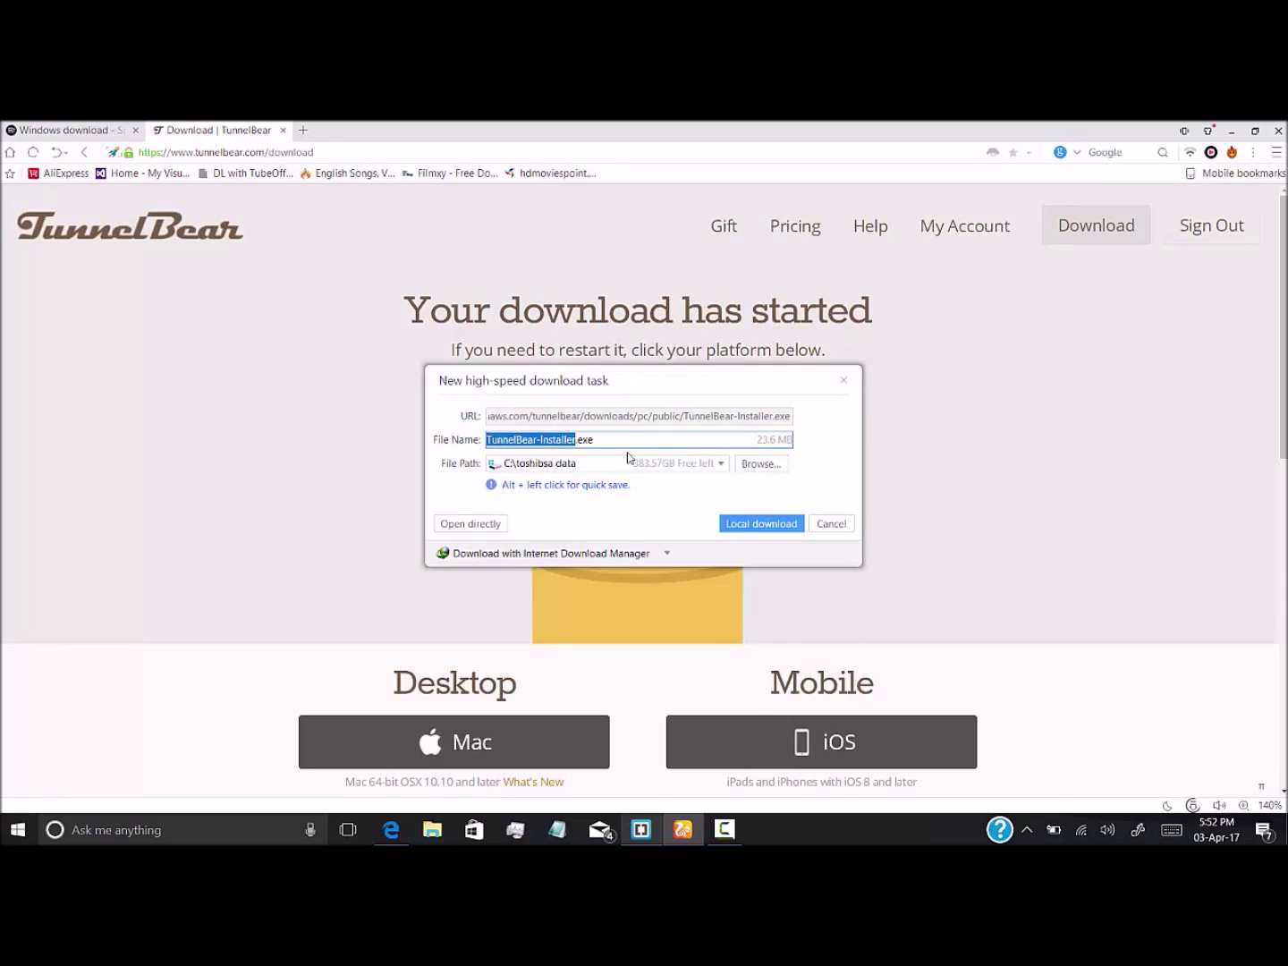
left_click(830, 523)
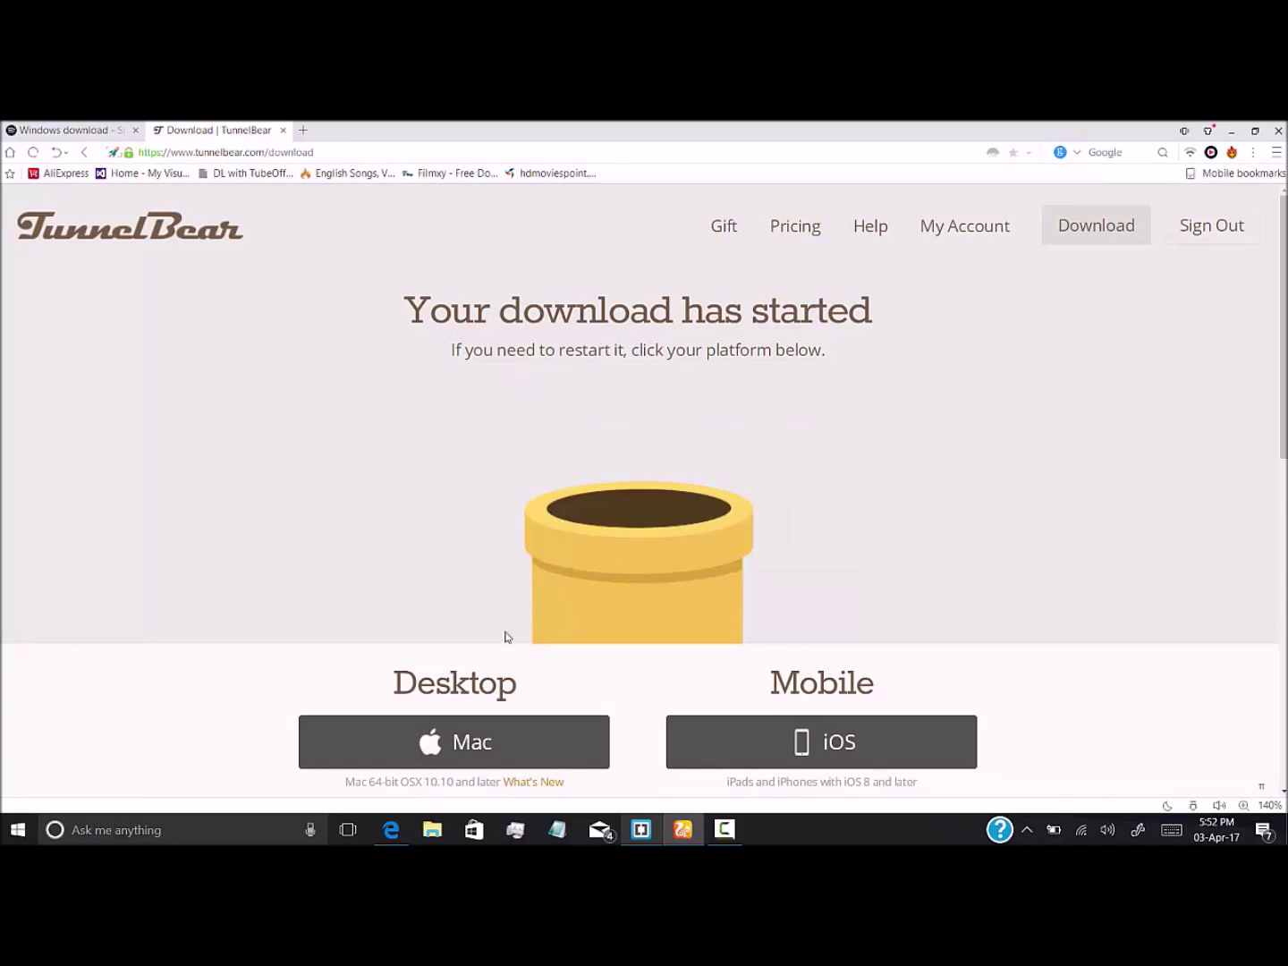
key("super")
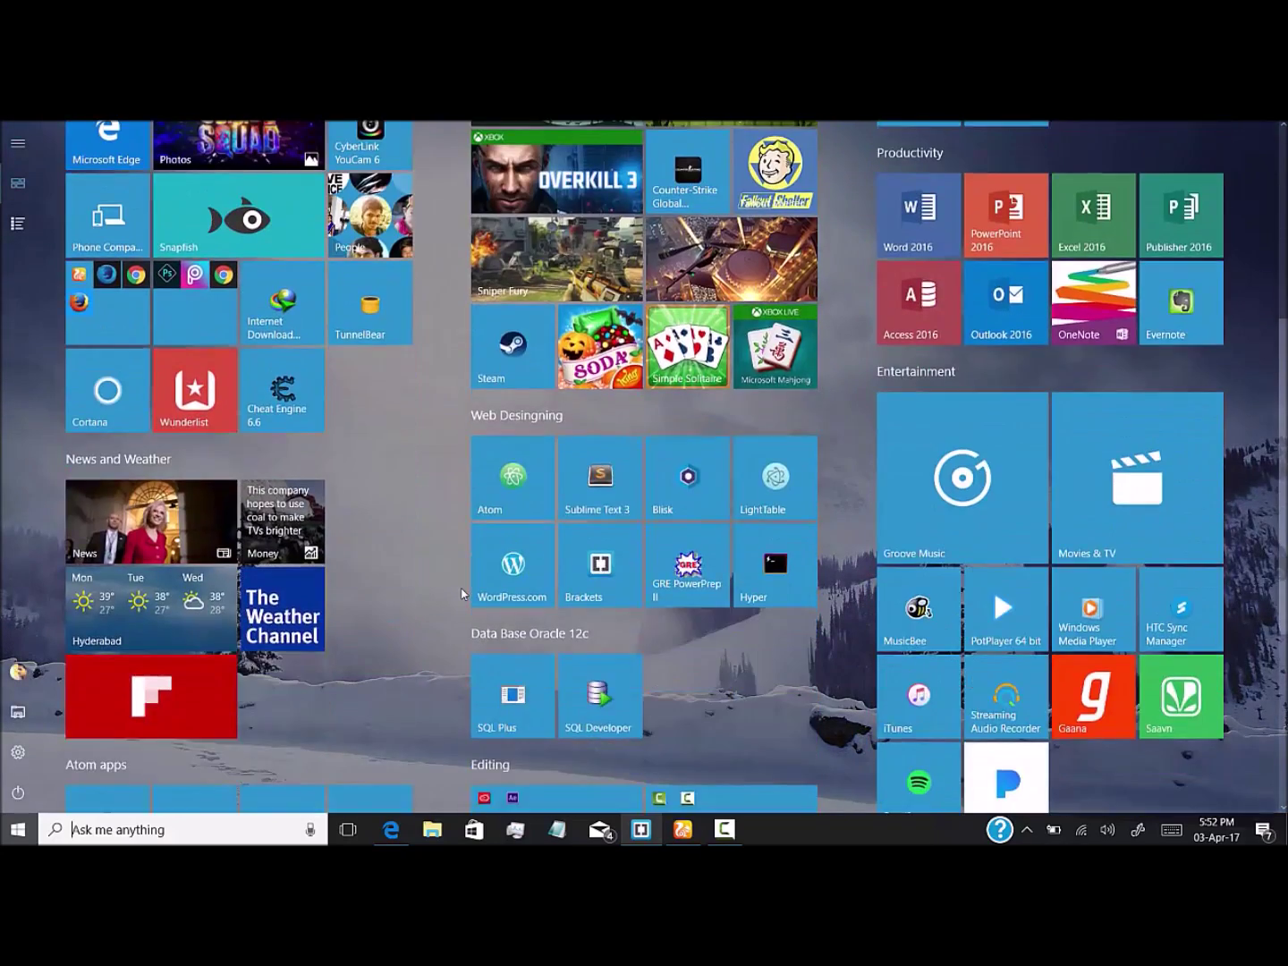
Launch TunnelBear, pick United States as the location, and switch the VPN on
scroll(463, 593, "up", 2)
key("super")
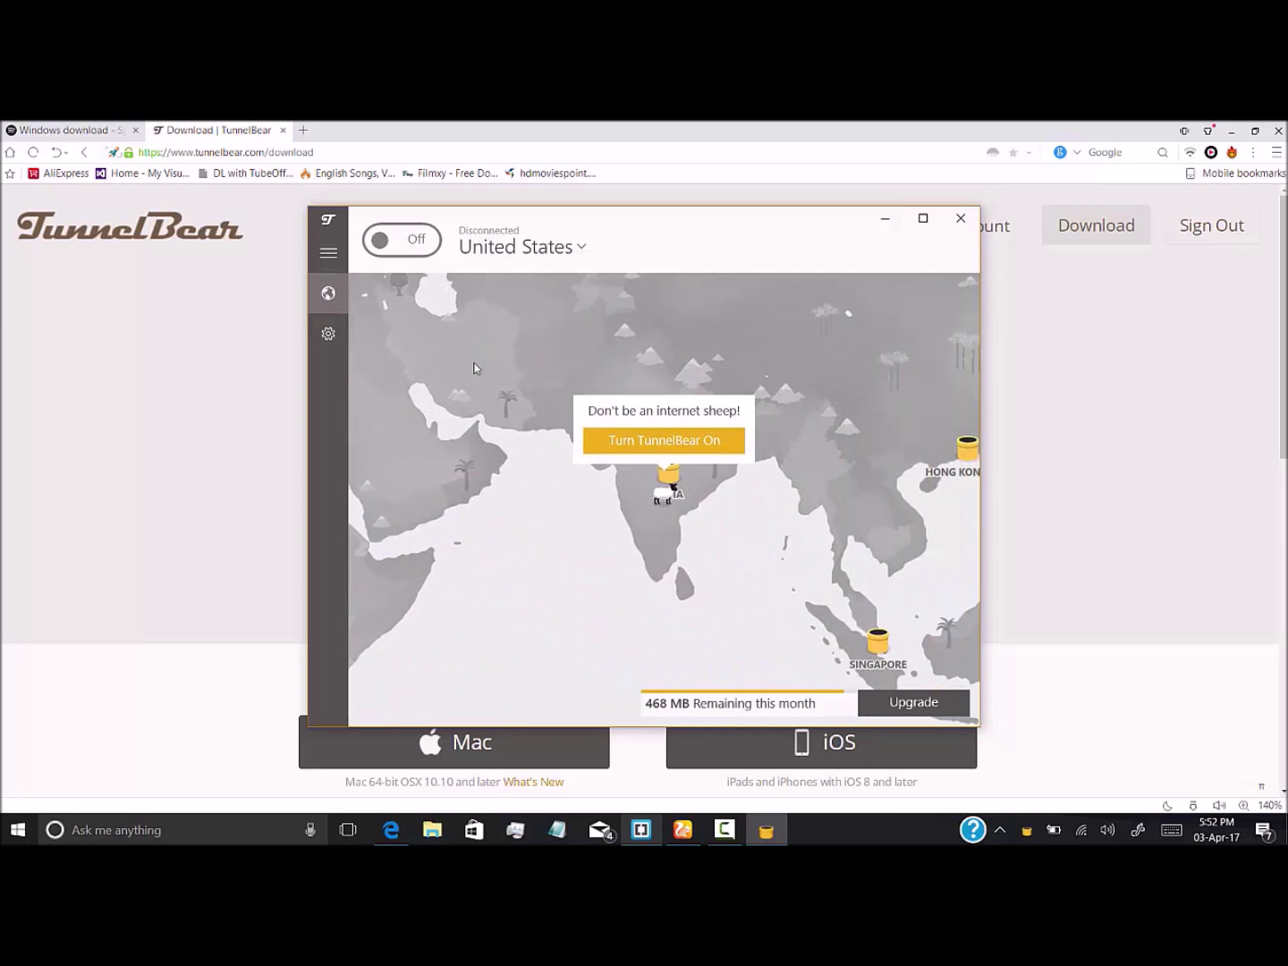
left_click(578, 253)
left_click(576, 253)
left_click(577, 253)
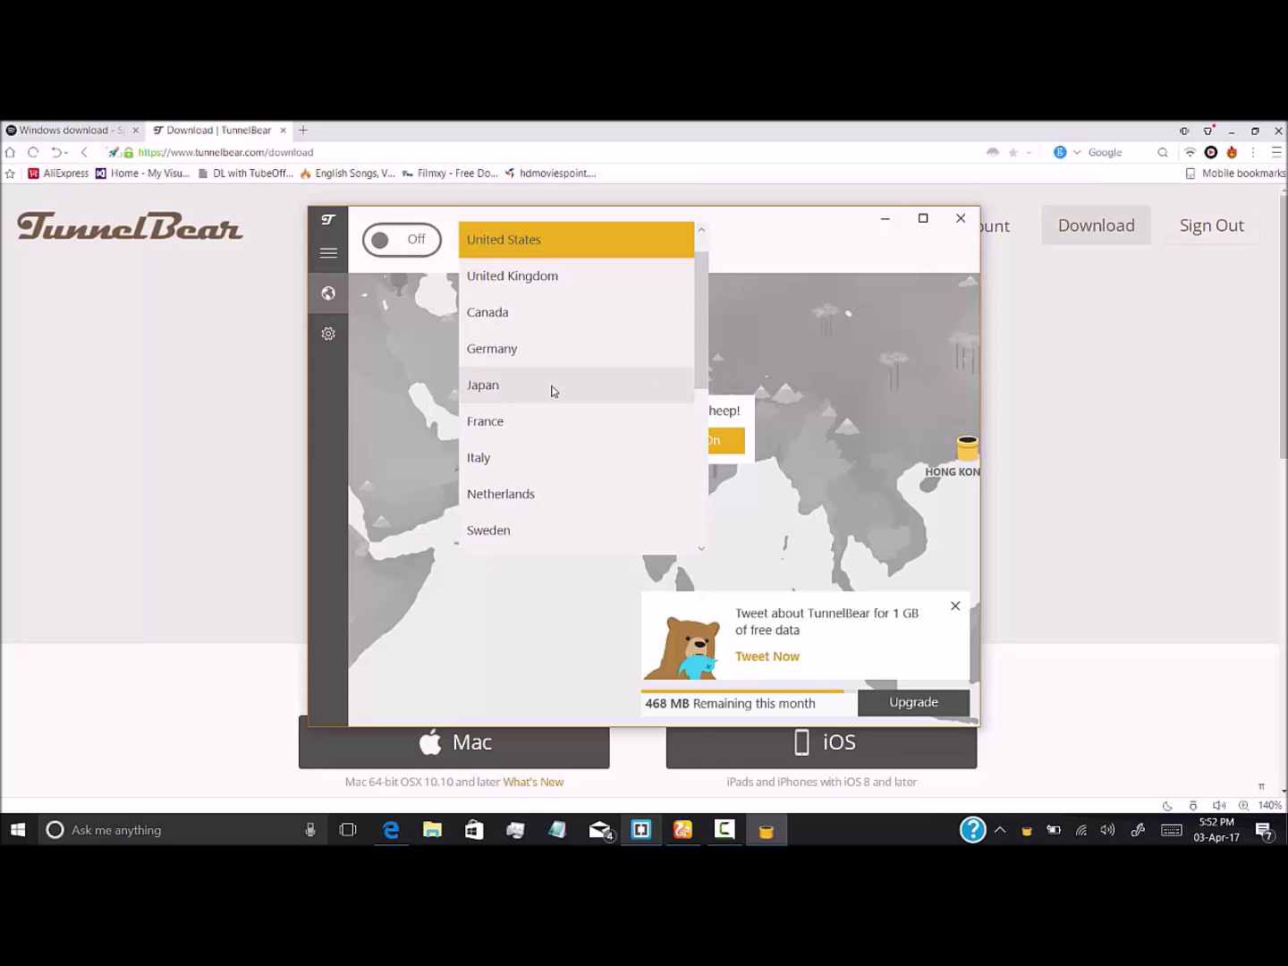
scroll(582, 340, "down", 3)
scroll(586, 322, "up", 4)
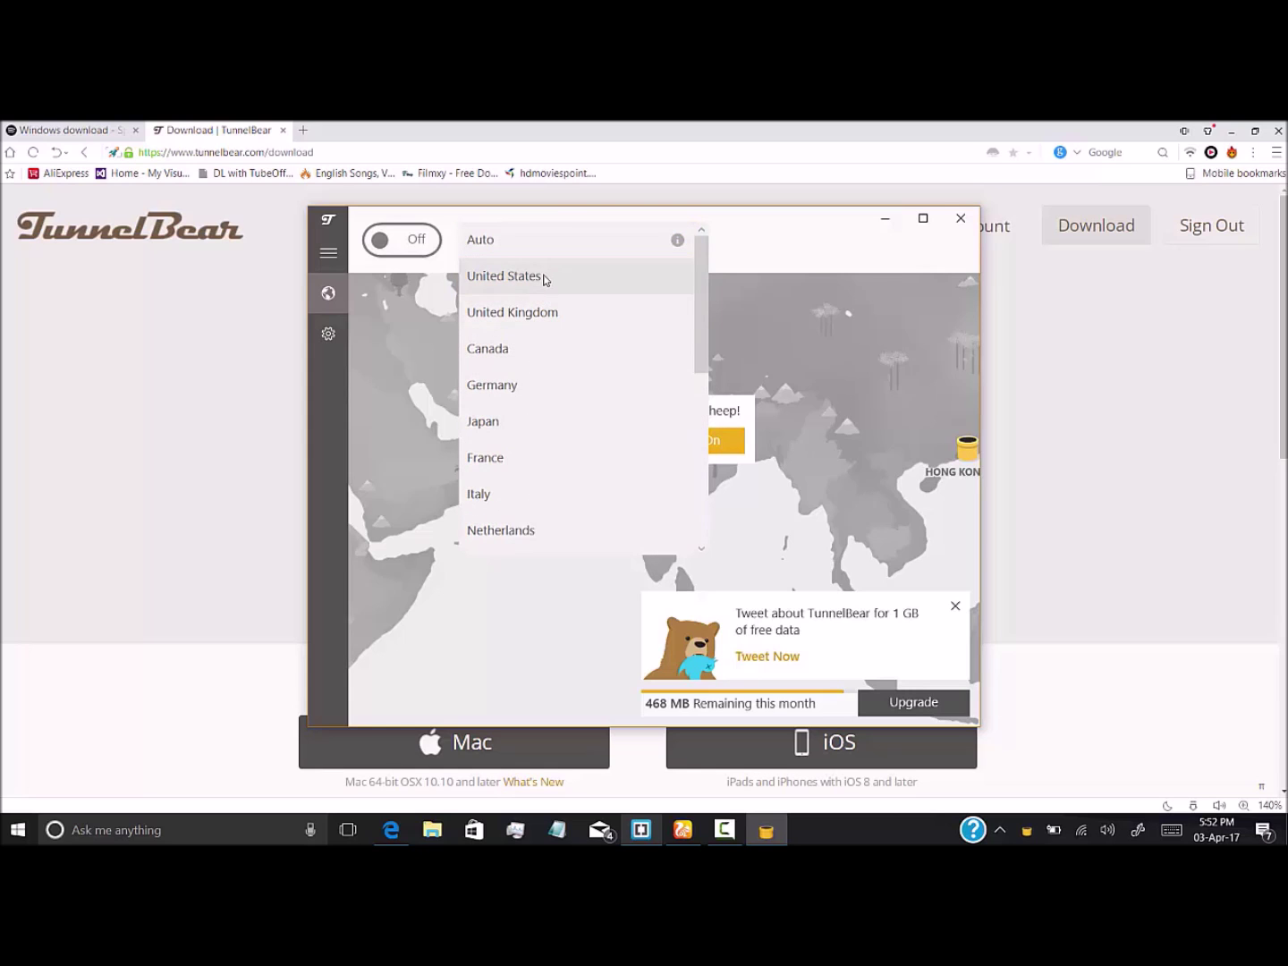
left_click(544, 277)
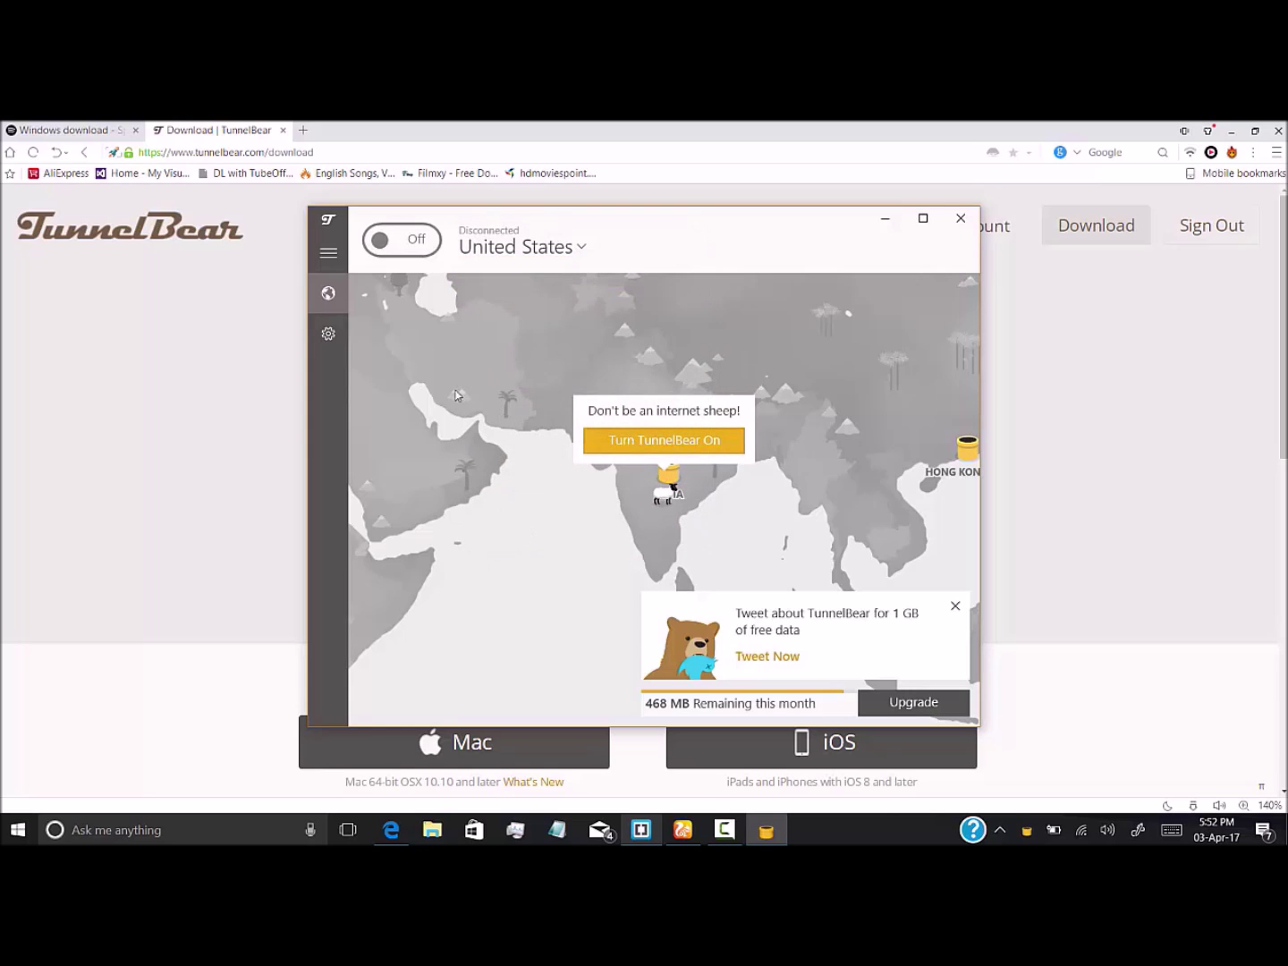
left_click(392, 244)
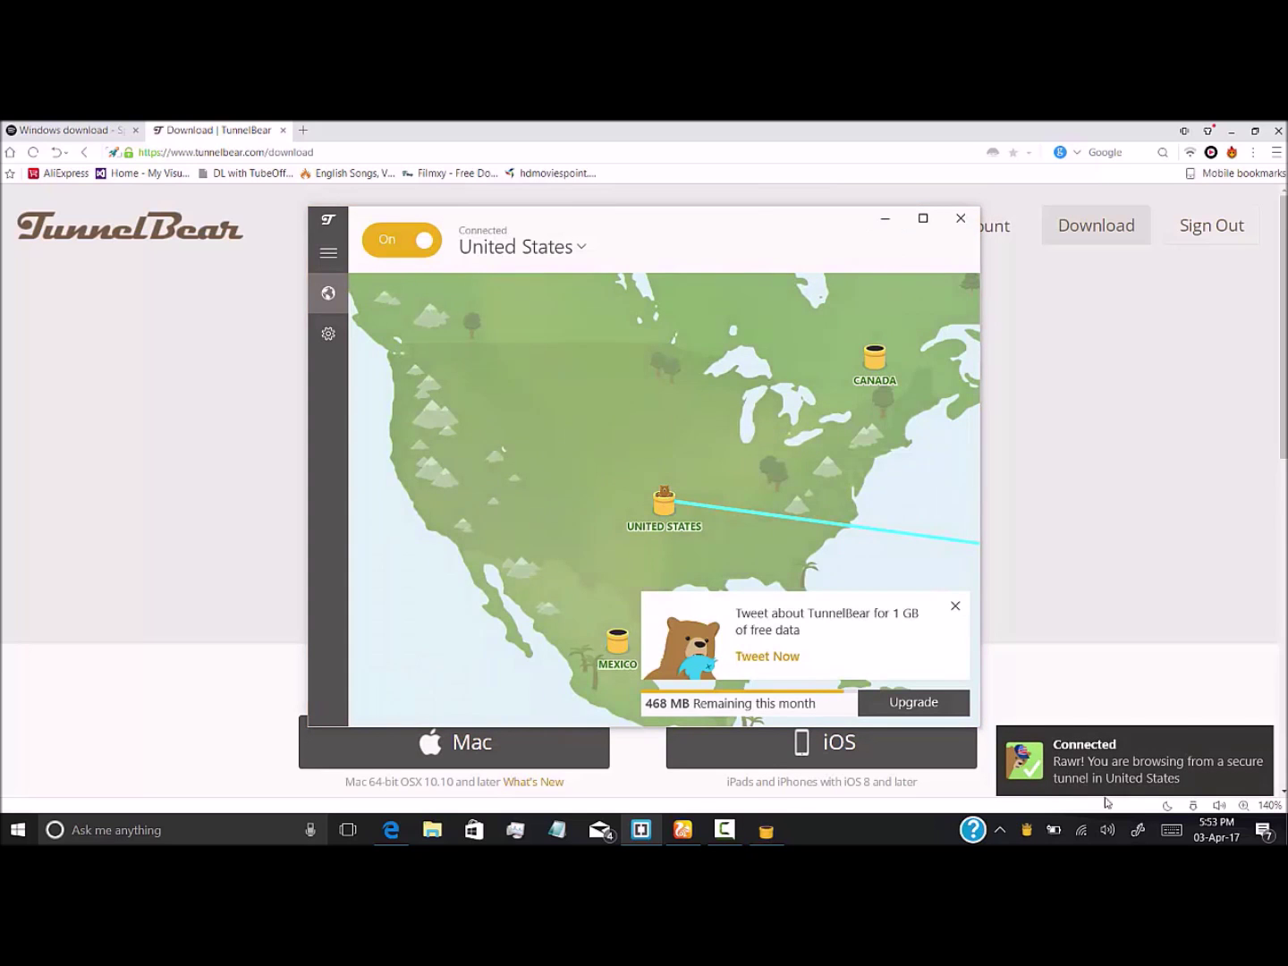
Hide TunnelBear and launch the Spotify app from the Start menu
left_click(898, 226)
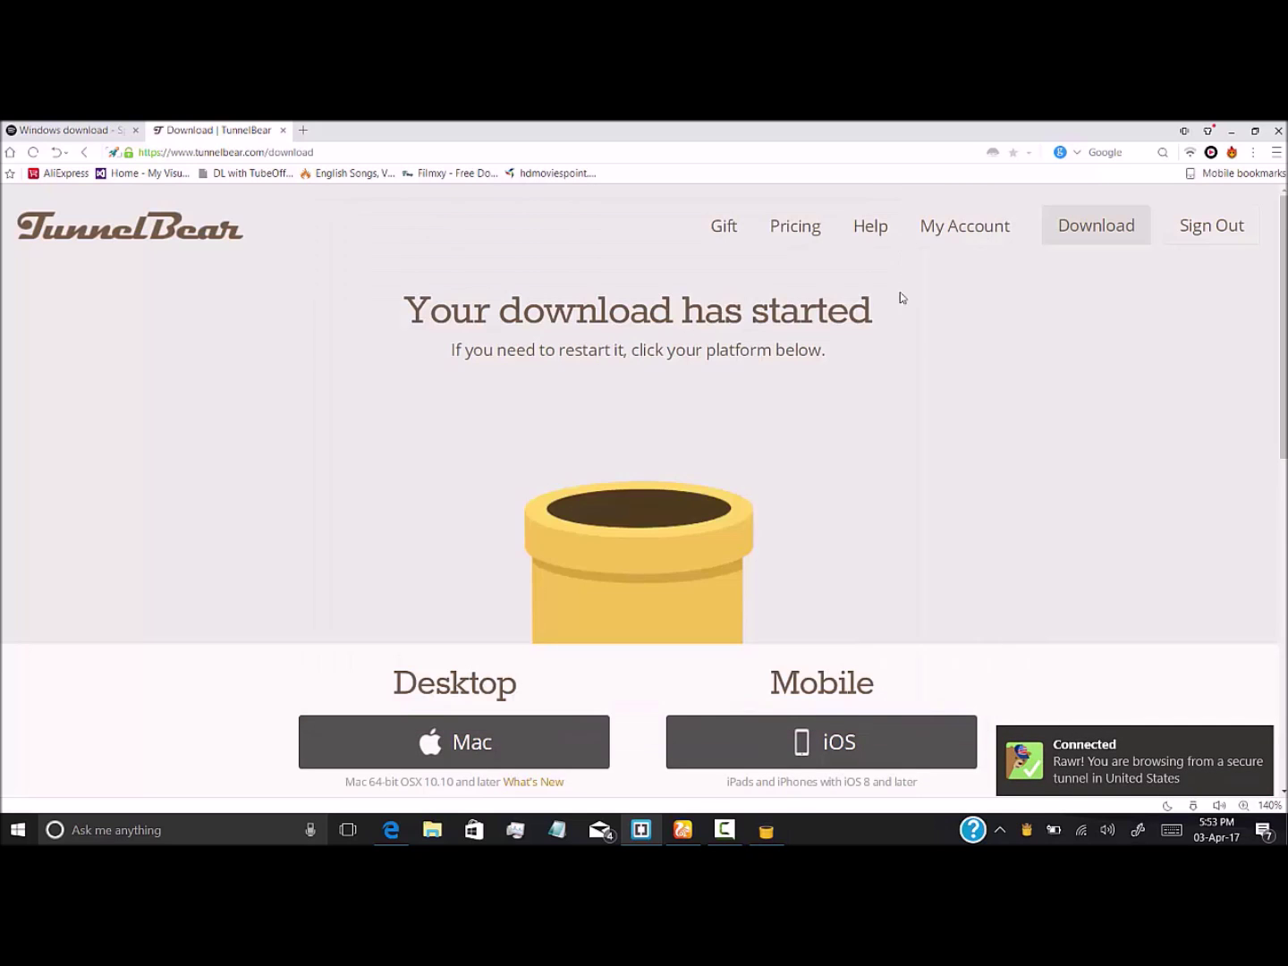
left_click(17, 829)
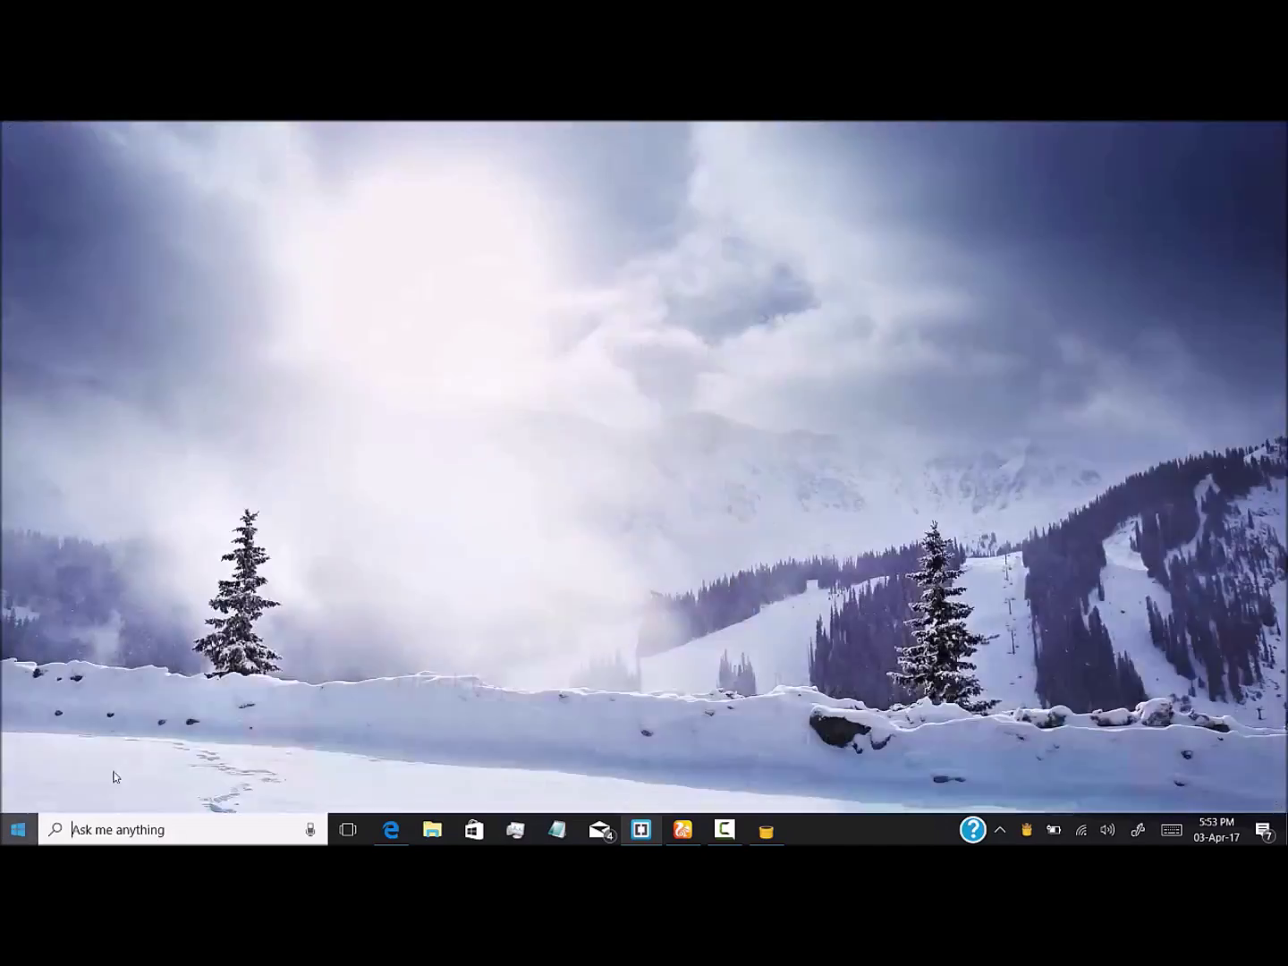
scroll(330, 720, "down", 2)
scroll(330, 721, "down", 5)
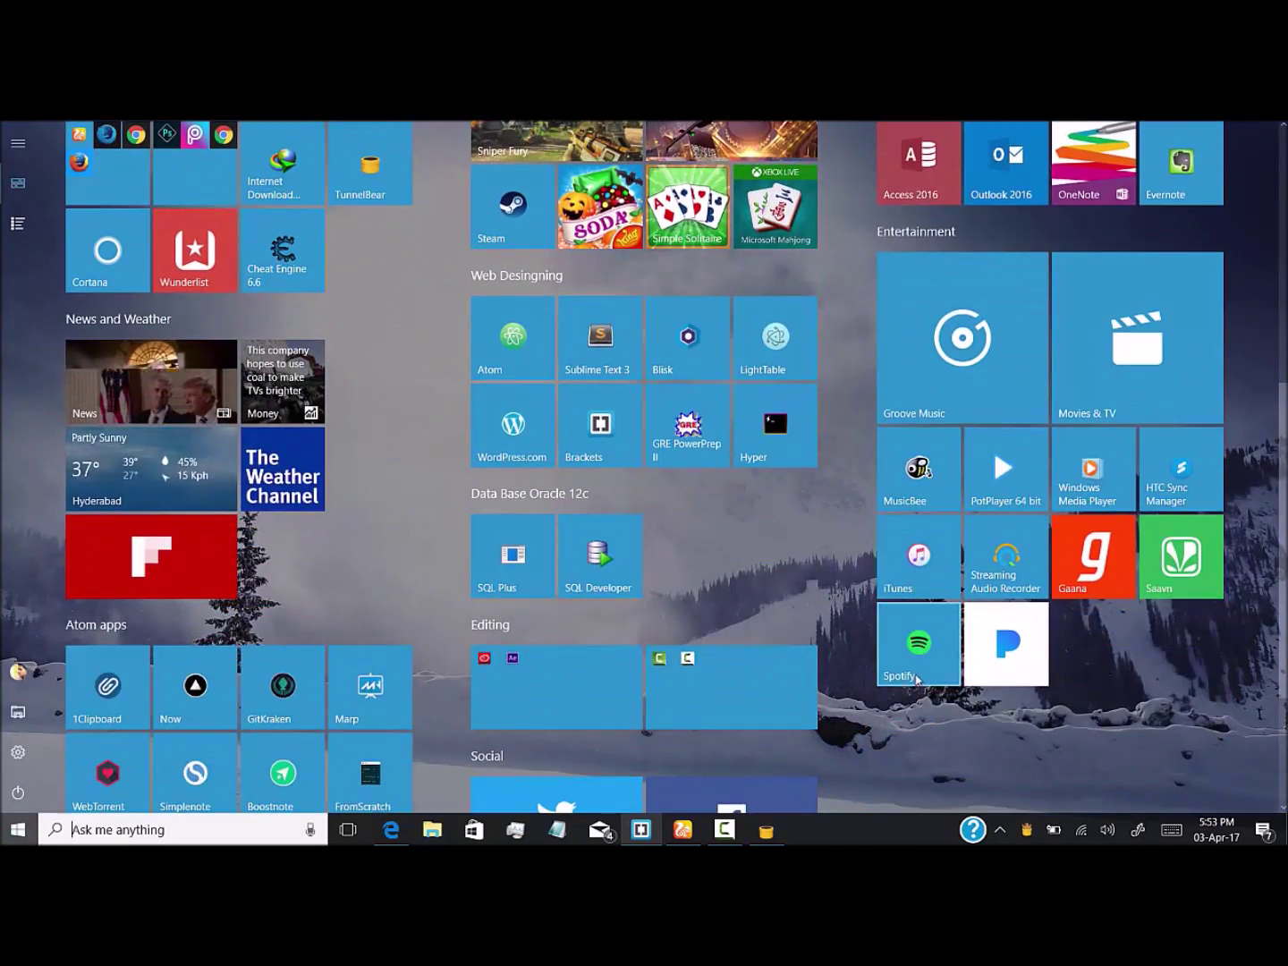
key("Escape")
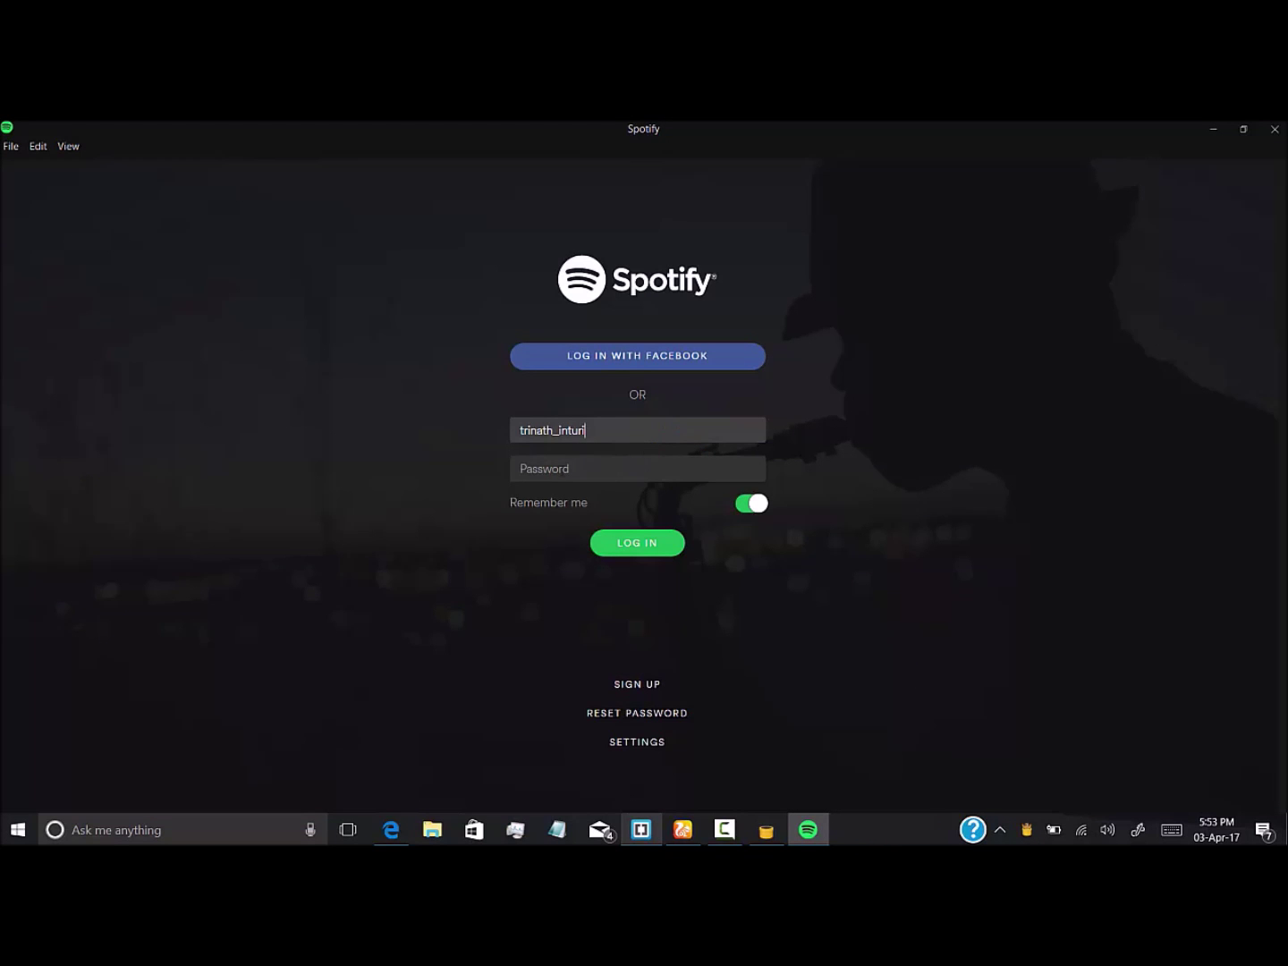
Replace the username with the account's username, enter the password, and submit the login
left_click(560, 469)
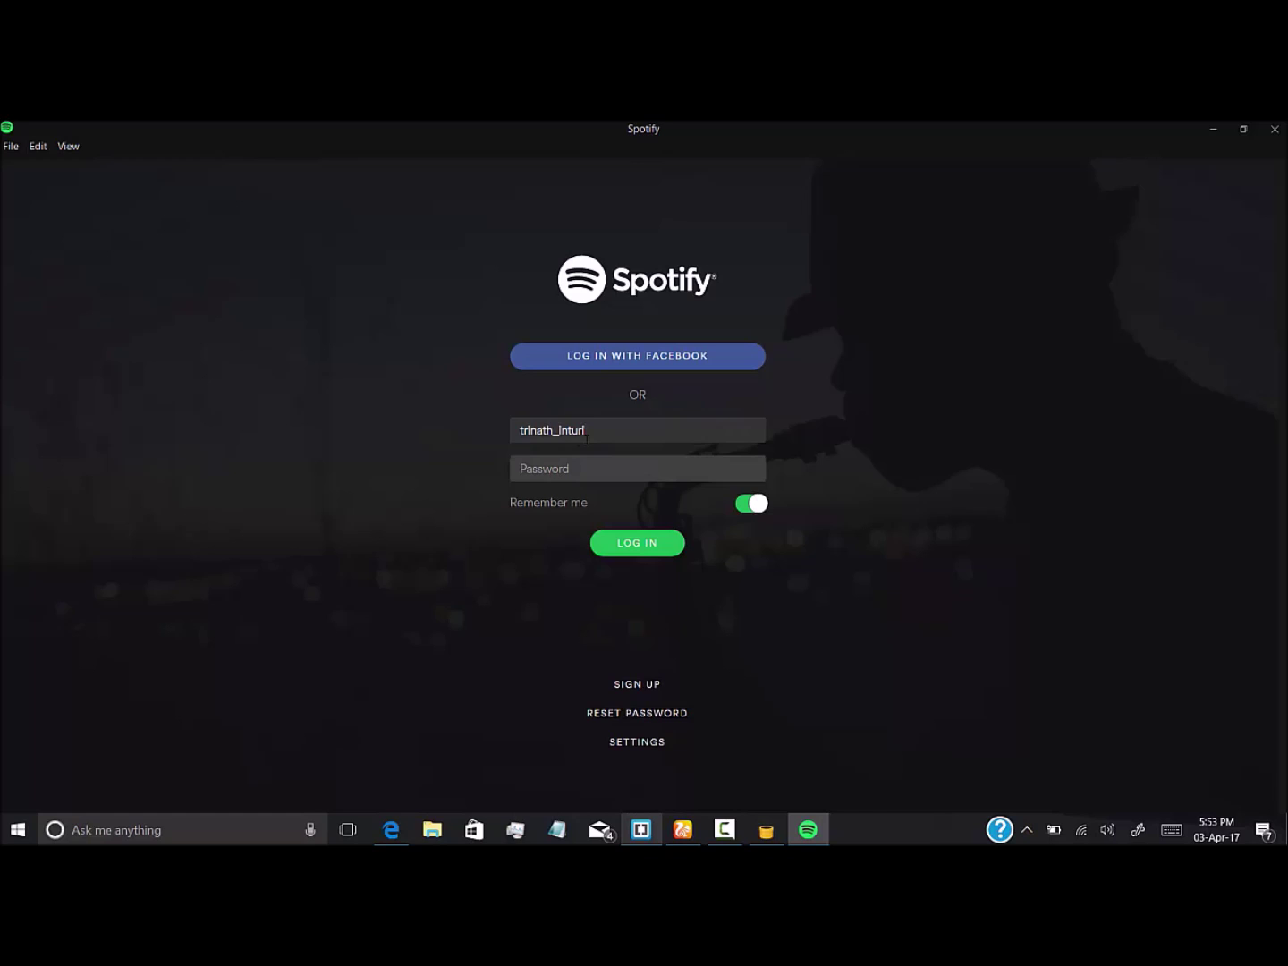
key("ctrl+a")
key("BackSpace")
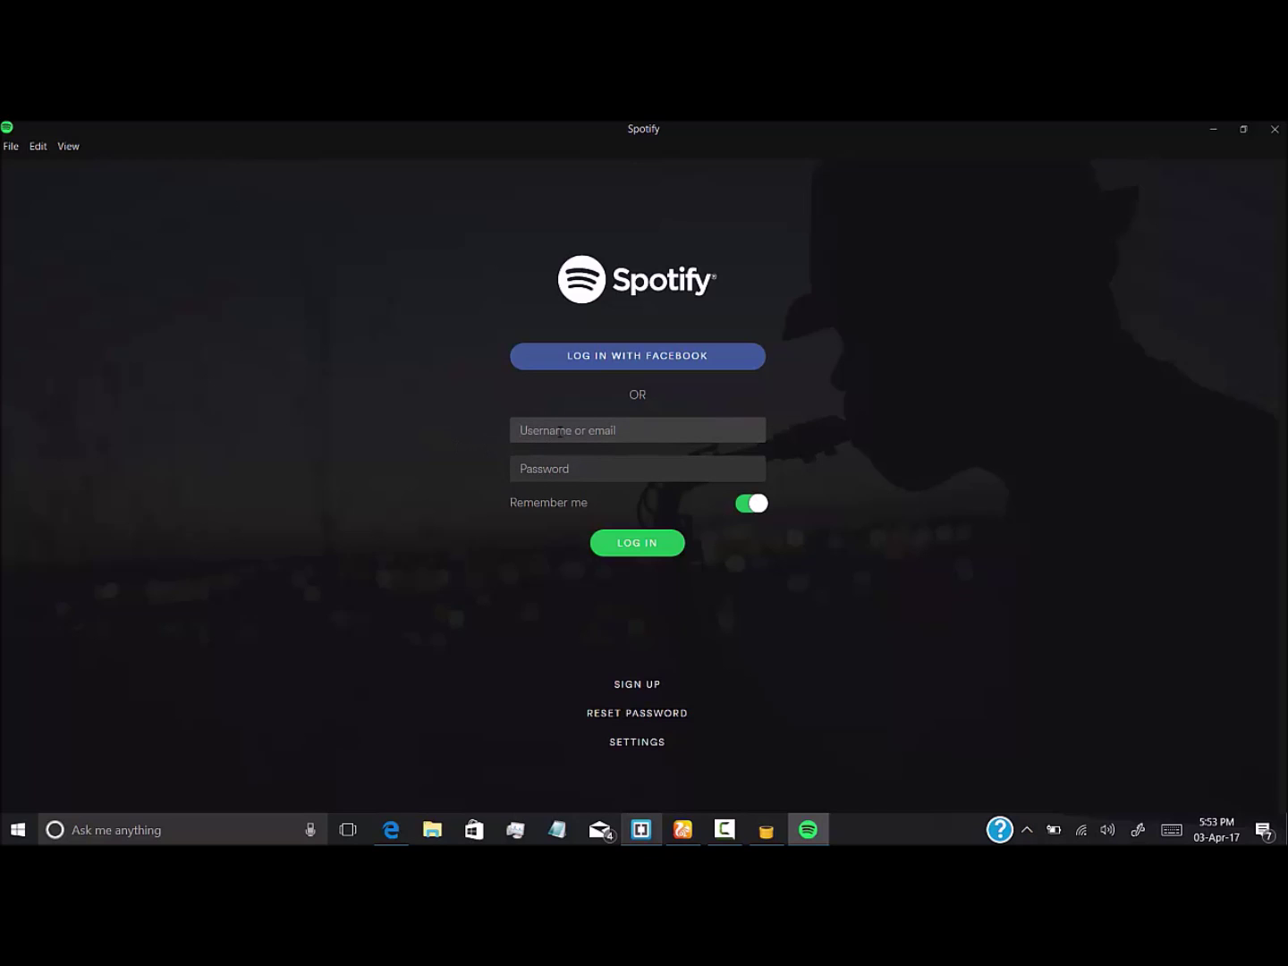
left_click(637, 469)
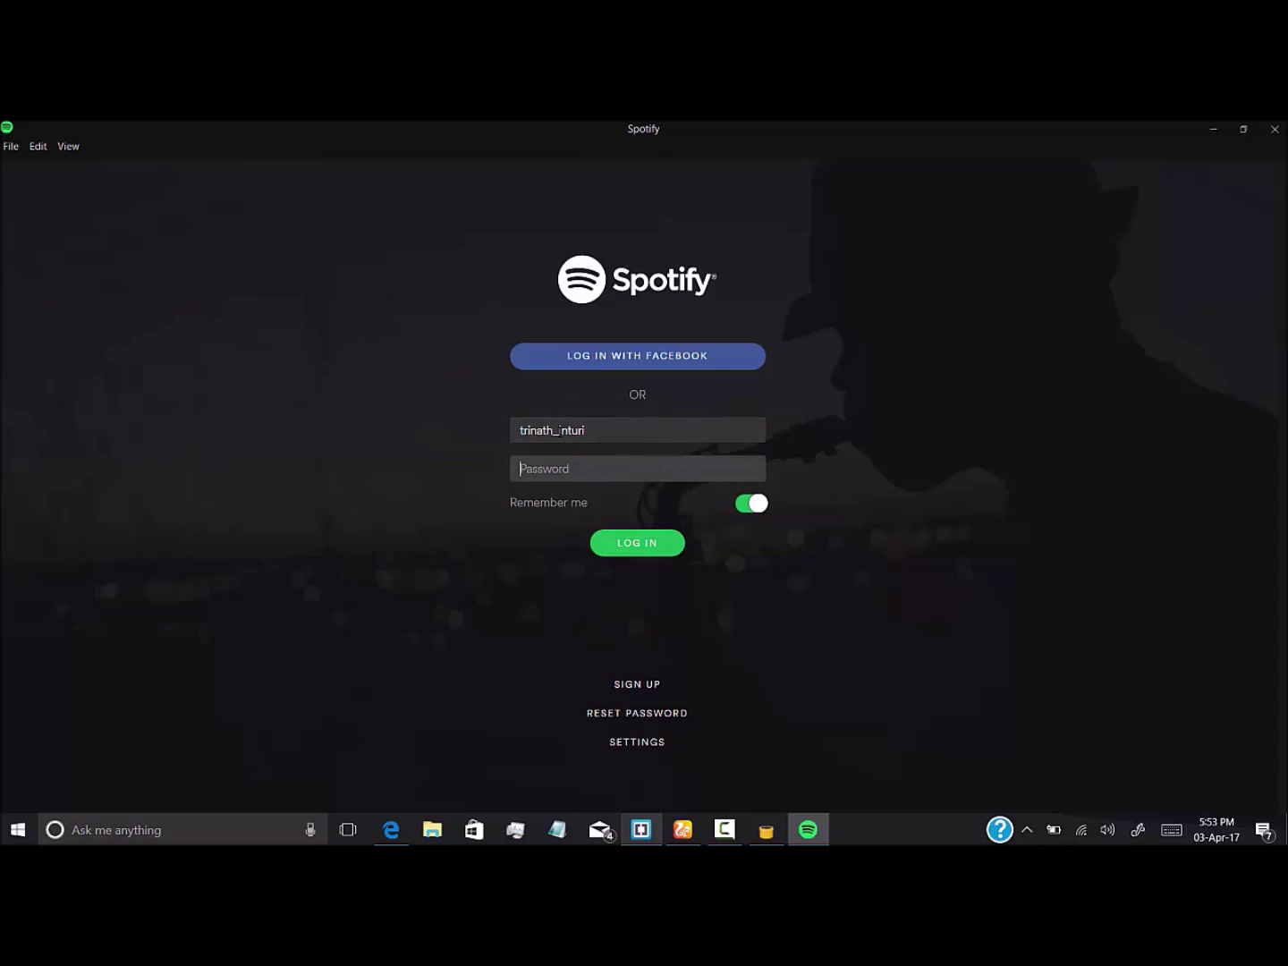
type("***")
key("Return")
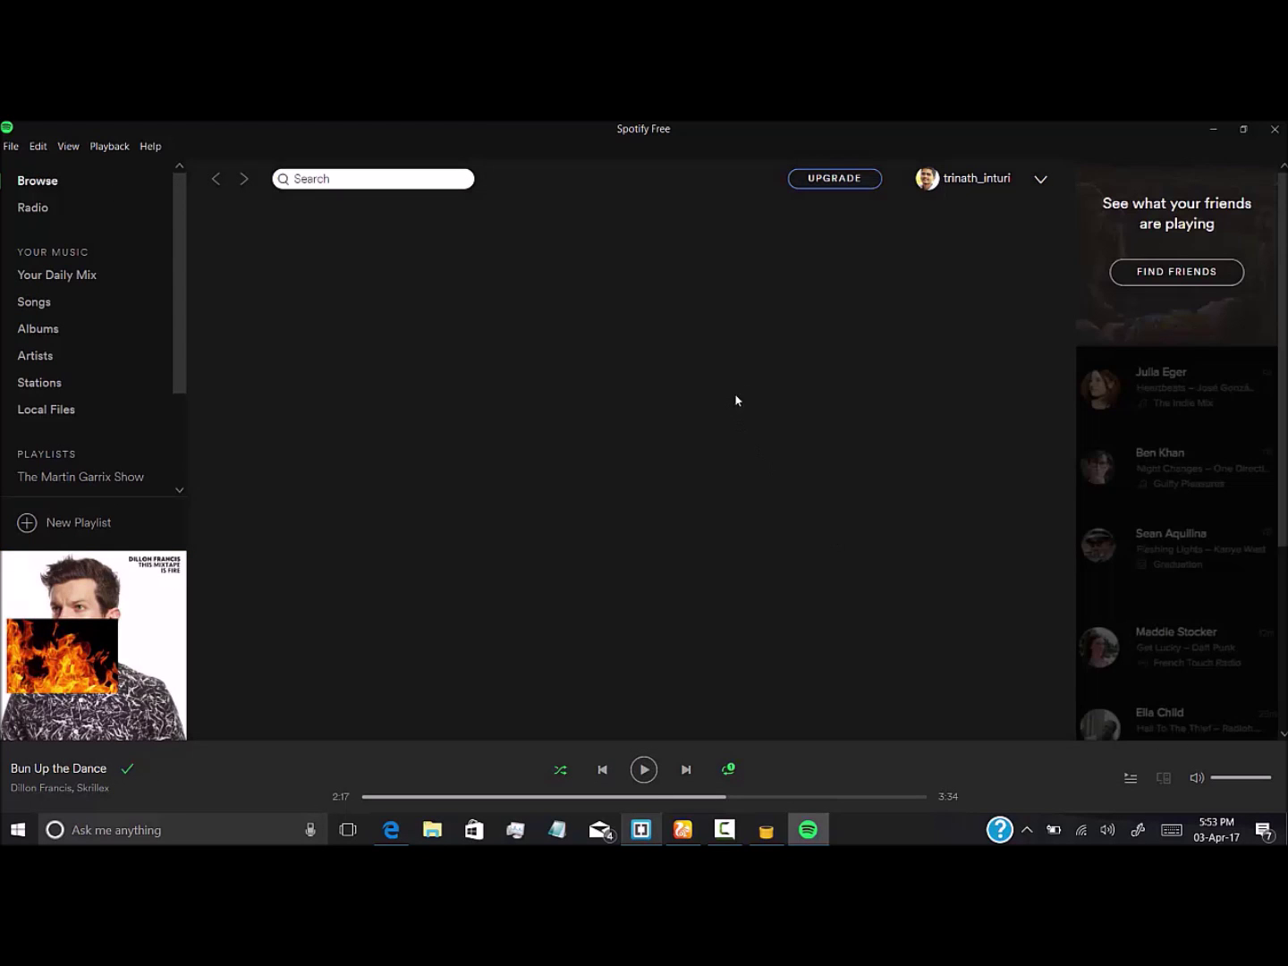
Scroll down past the Gameday and Evening Commute playlists to reveal Charts, New releases and Discover
scroll(736, 442, "down", 4)
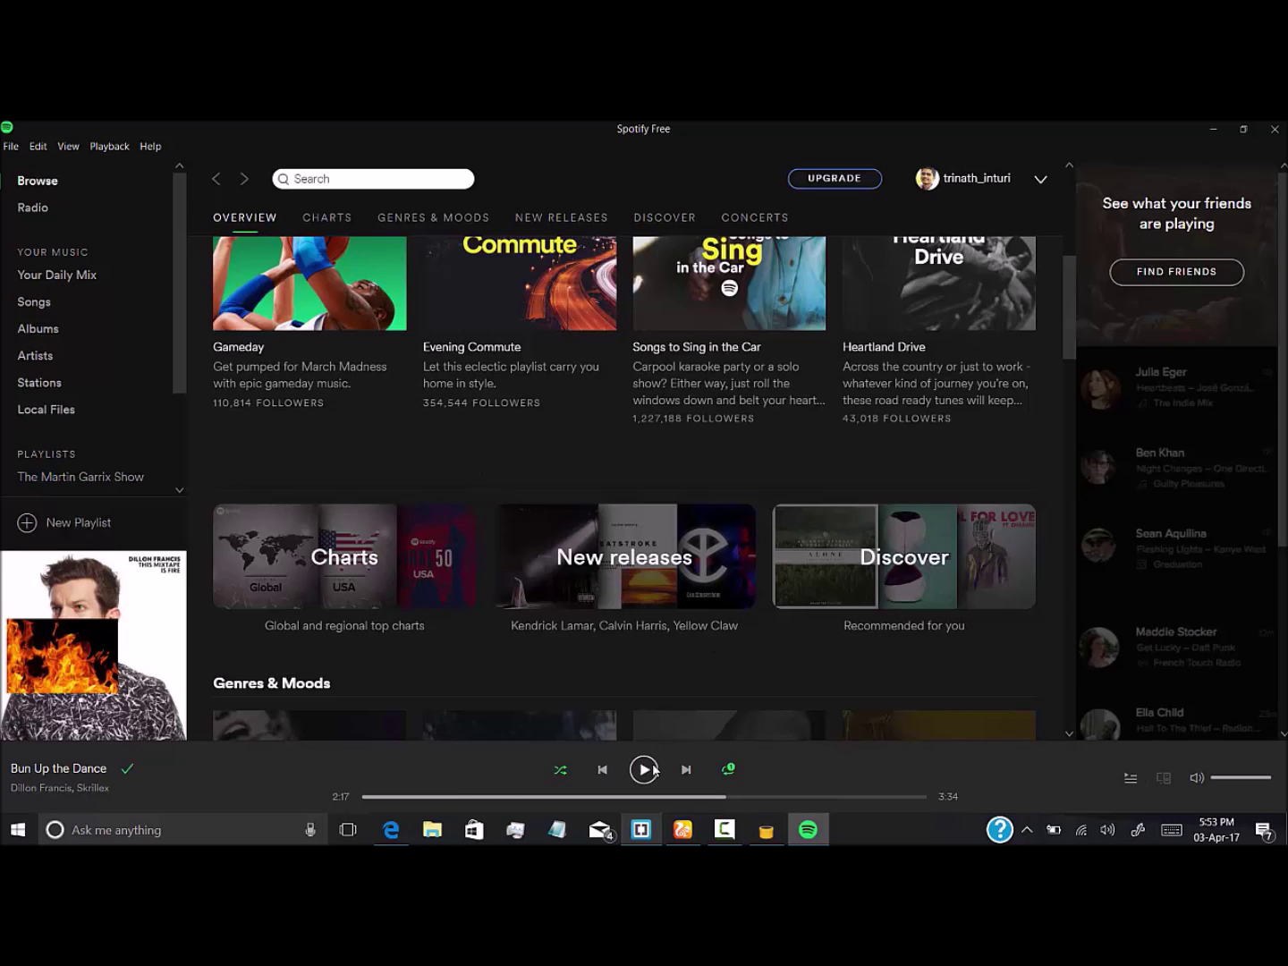
Minimize the Spotify window, then the UC Browser TunnelBear page
left_click(1213, 133)
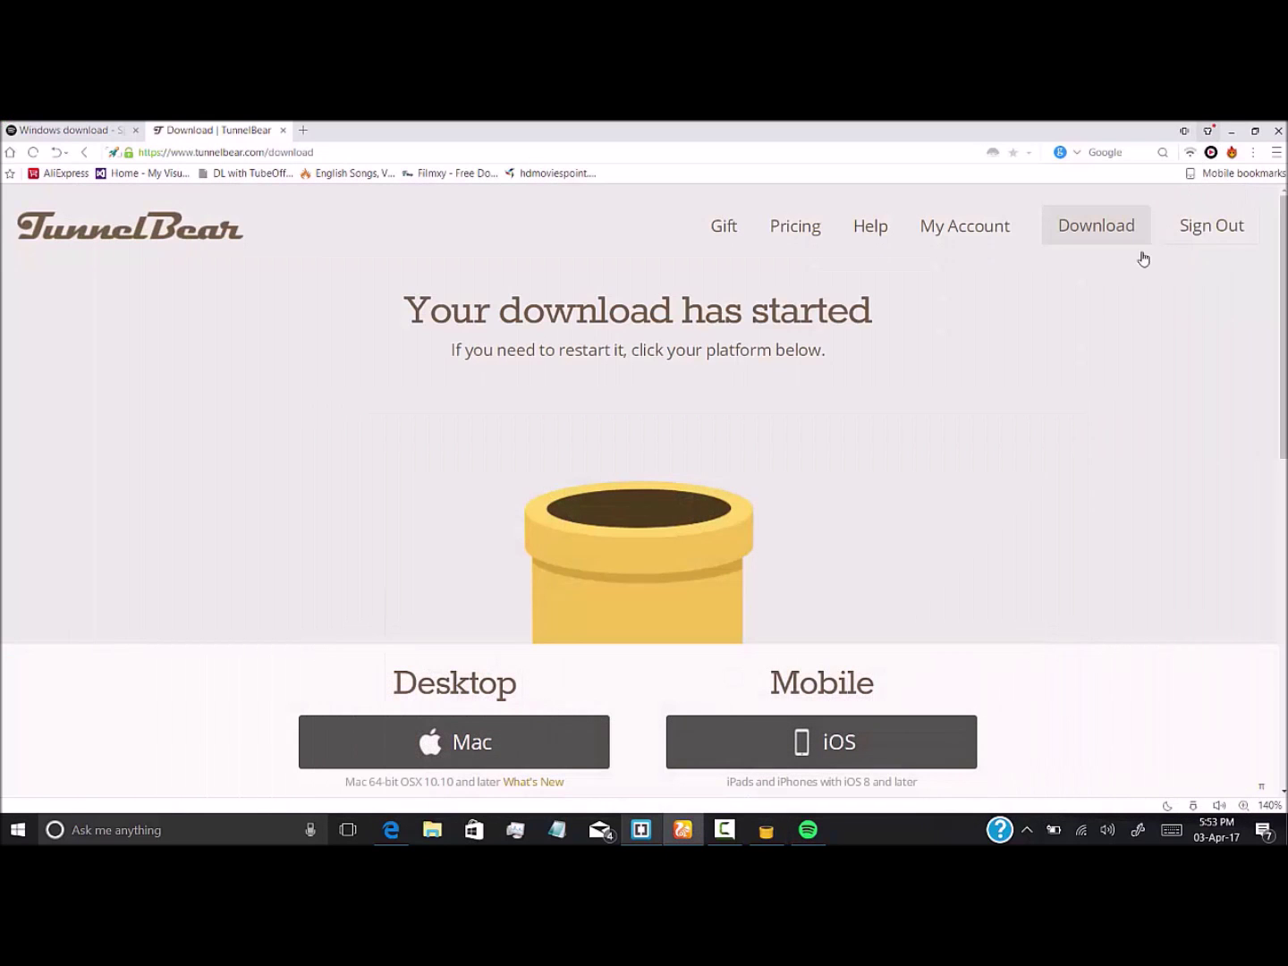
left_click(1232, 126)
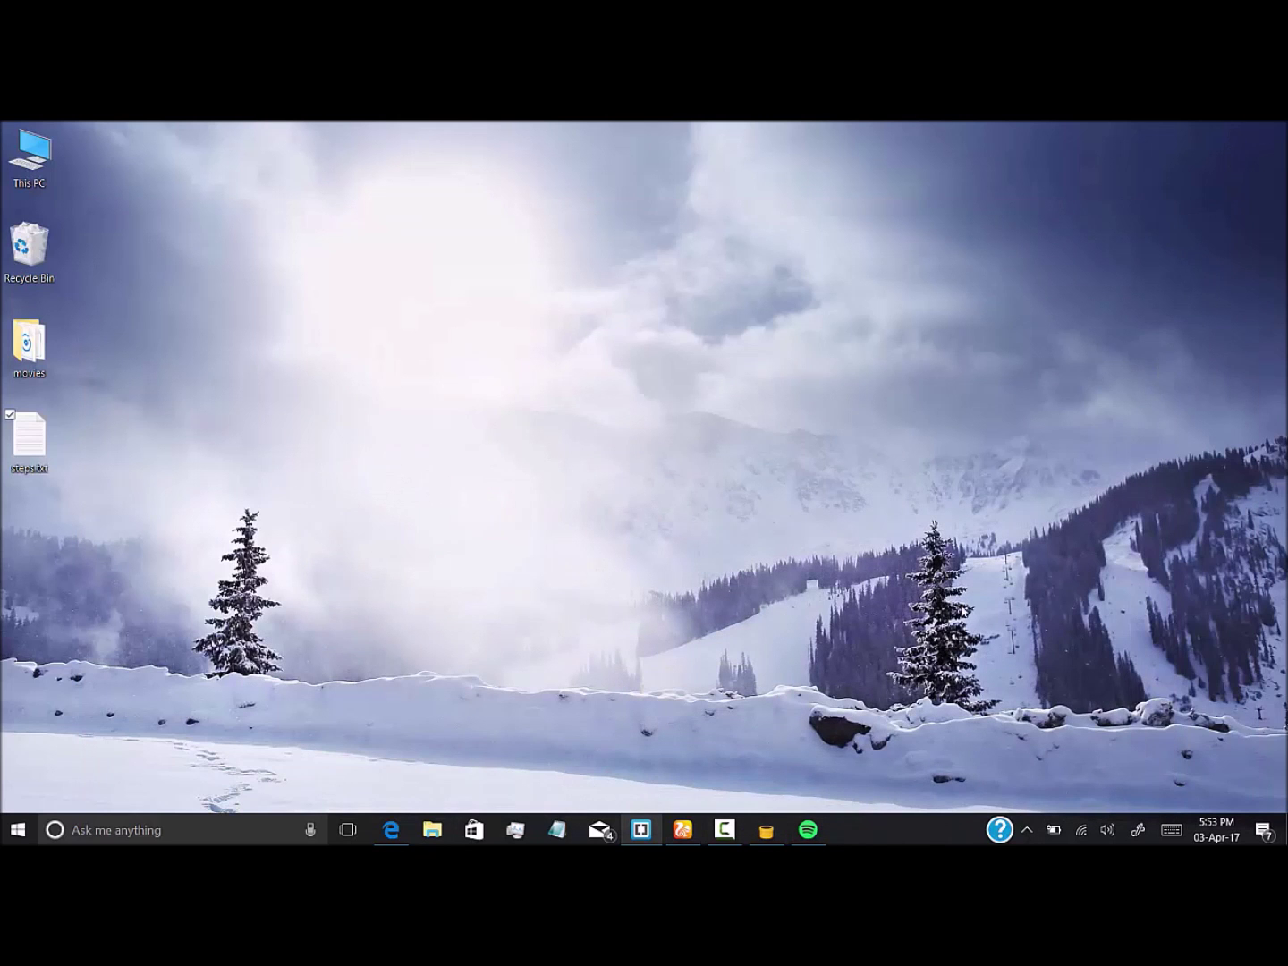